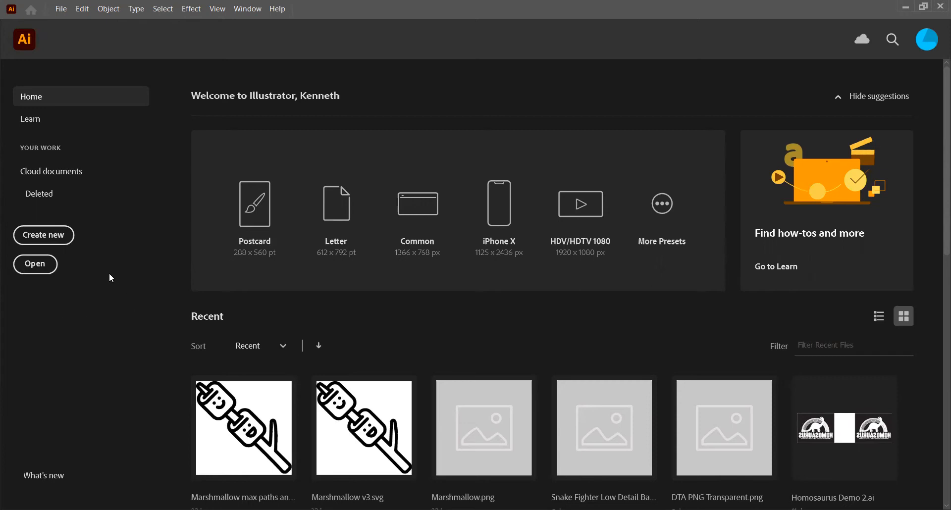
Open the Marshmallow.png image from the Icons folder.
click(35, 268)
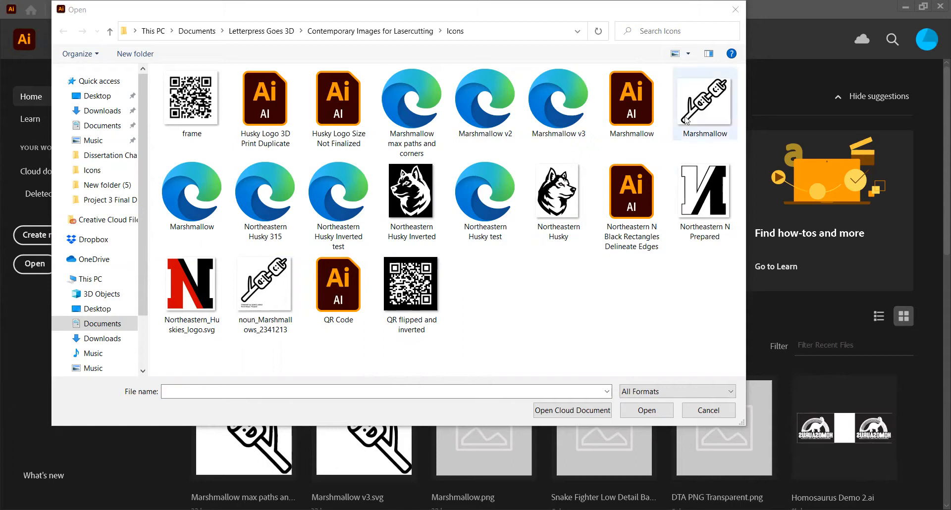
click(705, 104)
click(645, 411)
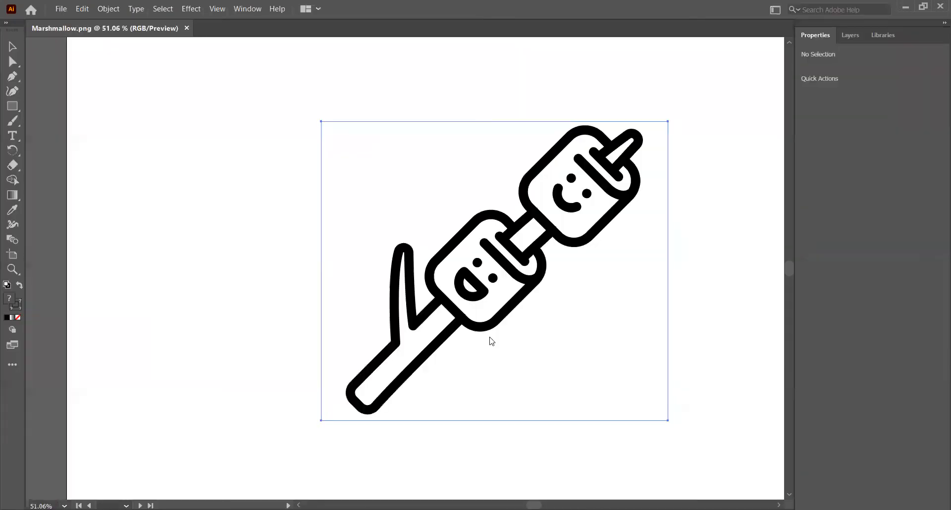
Select the marshmallow image and show the transparency grid behind the artwork.
click(492, 341)
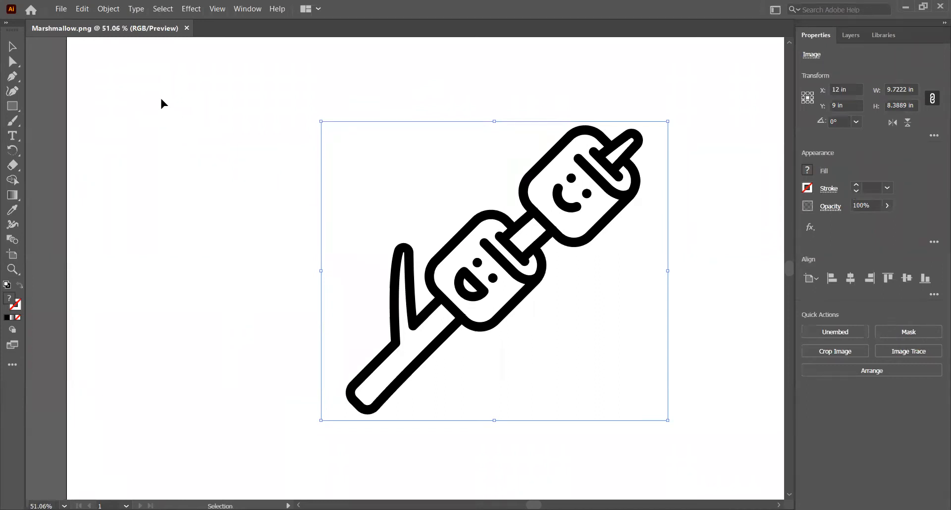
click(216, 9)
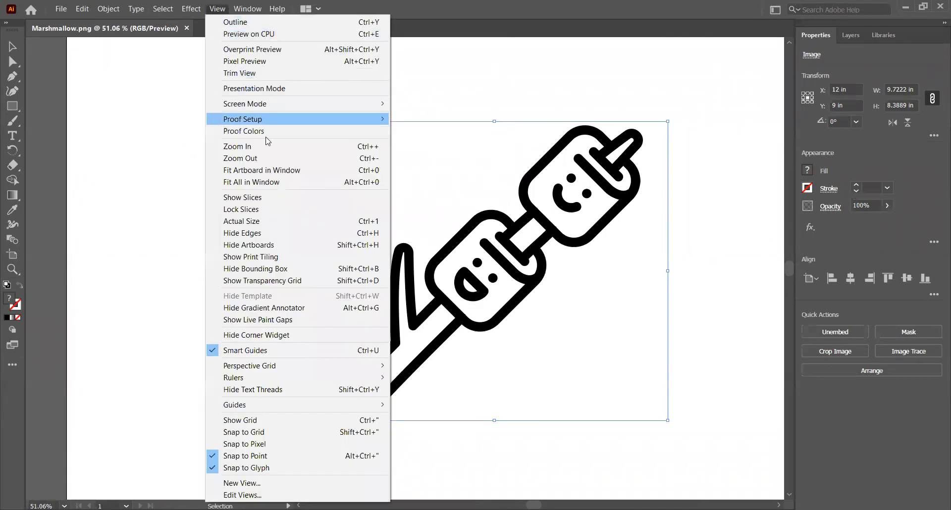
click(326, 276)
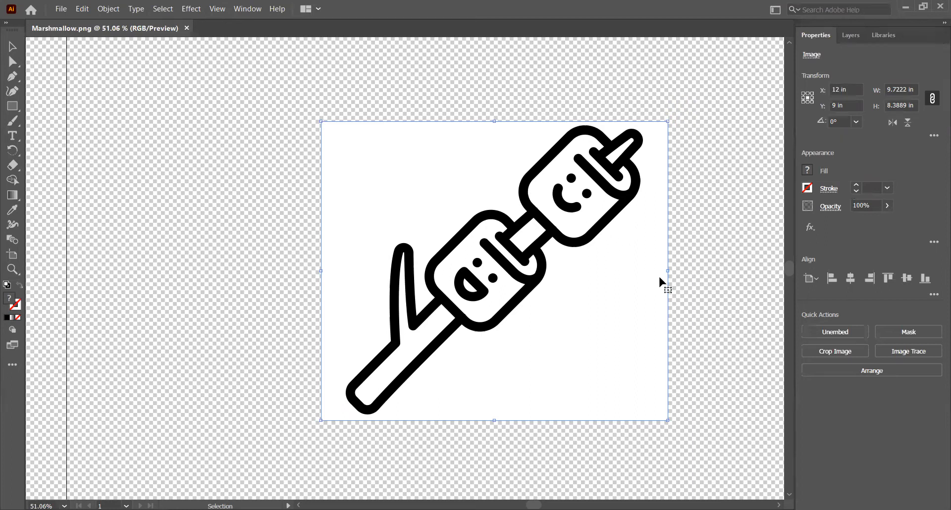
Reflect the marshmallow image across the vertical axis.
right_click(428, 181)
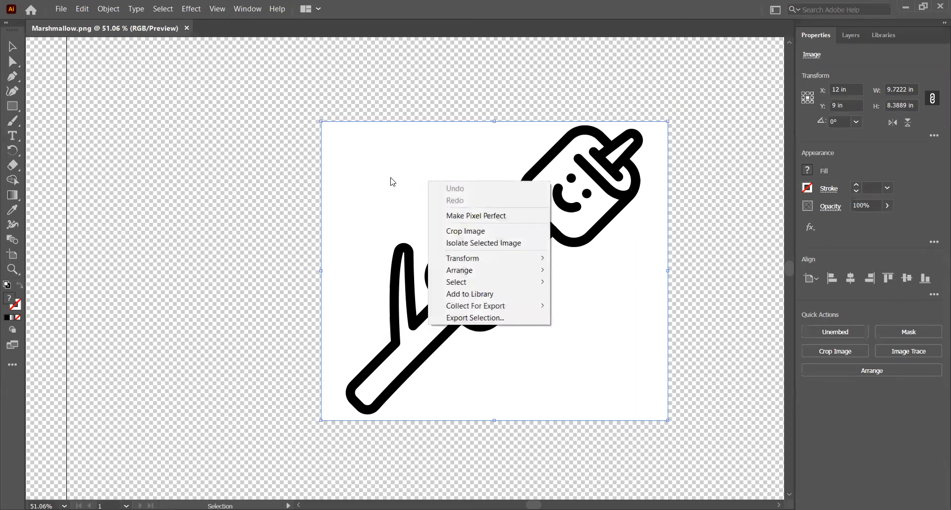
mouse_move(483, 258)
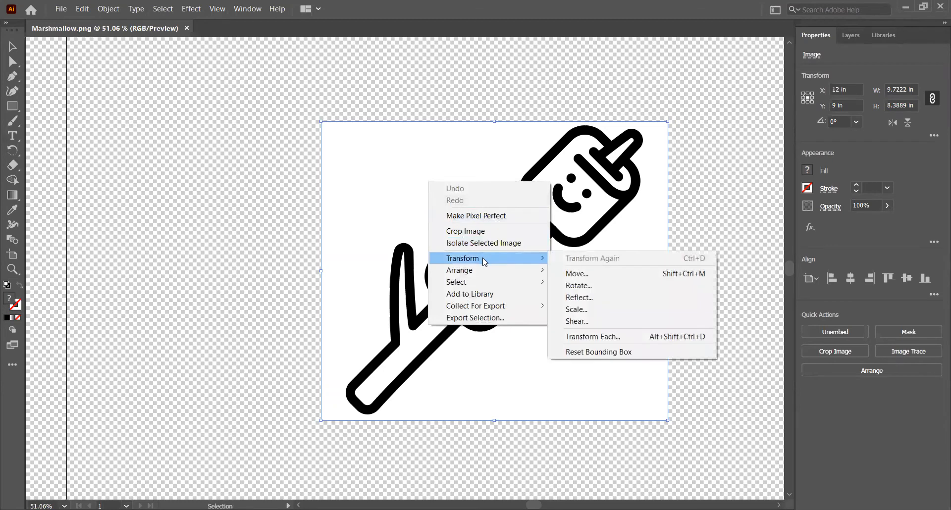
click(600, 299)
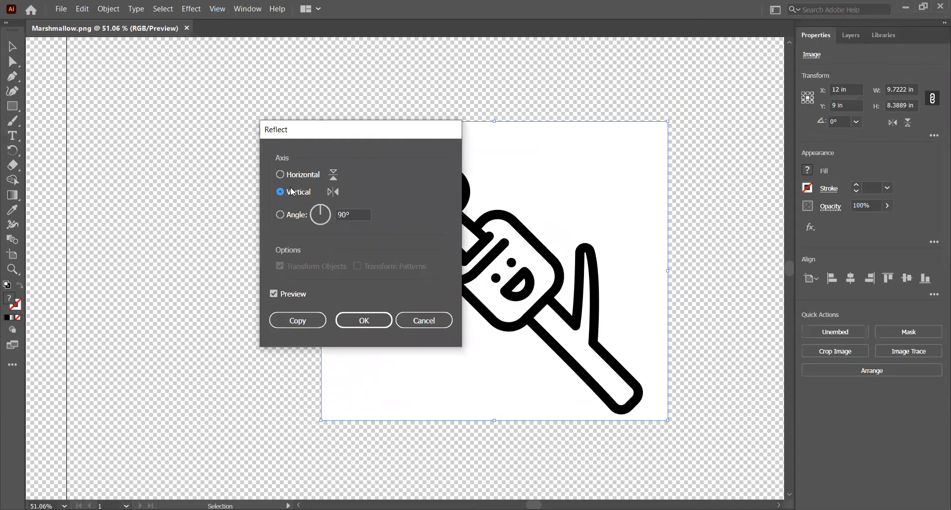
click(373, 321)
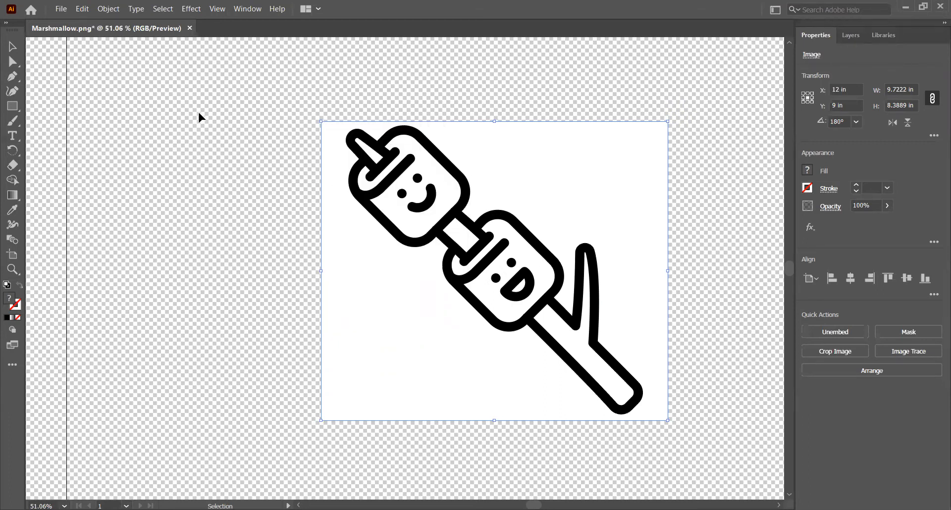
Convert the reflected marshmallow image into a vector tracing with Image Trace.
click(103, 10)
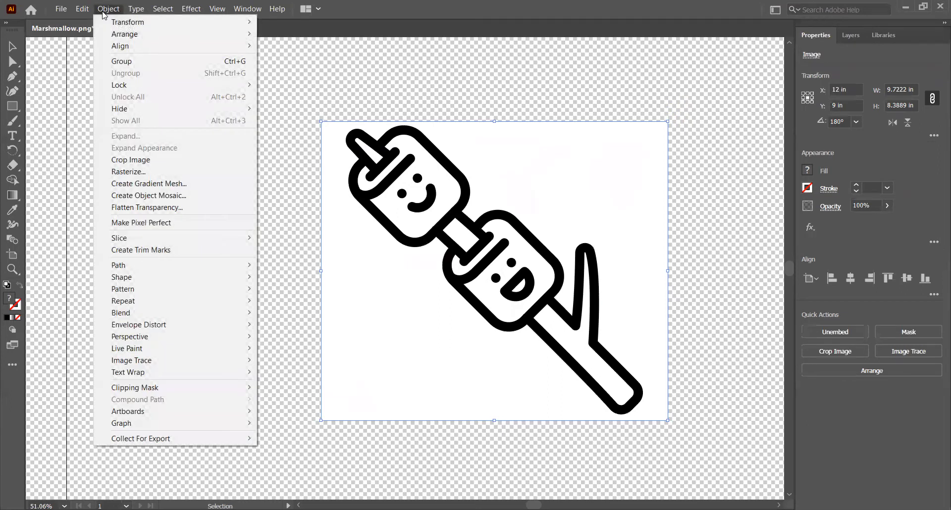
mouse_move(156, 360)
click(280, 361)
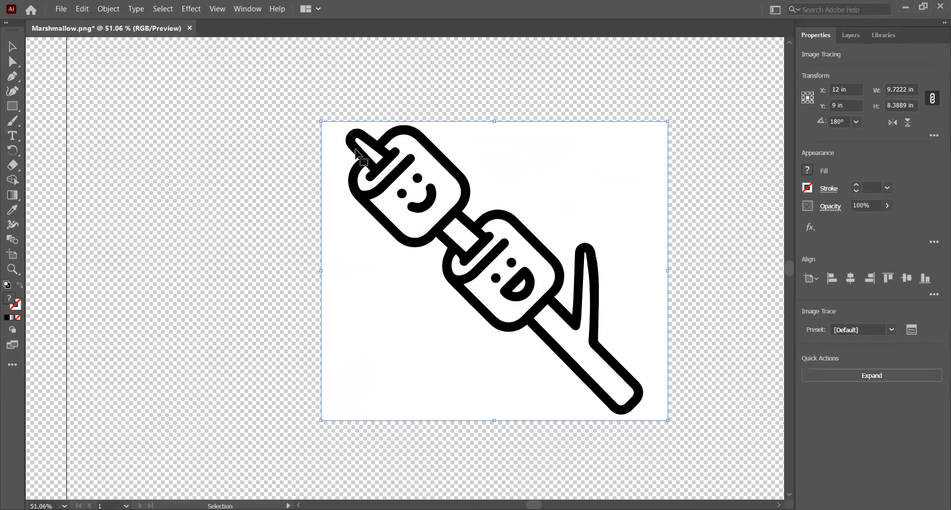
Open the detailed Image Trace settings and choose the Black and White mode with the Default preset.
click(913, 330)
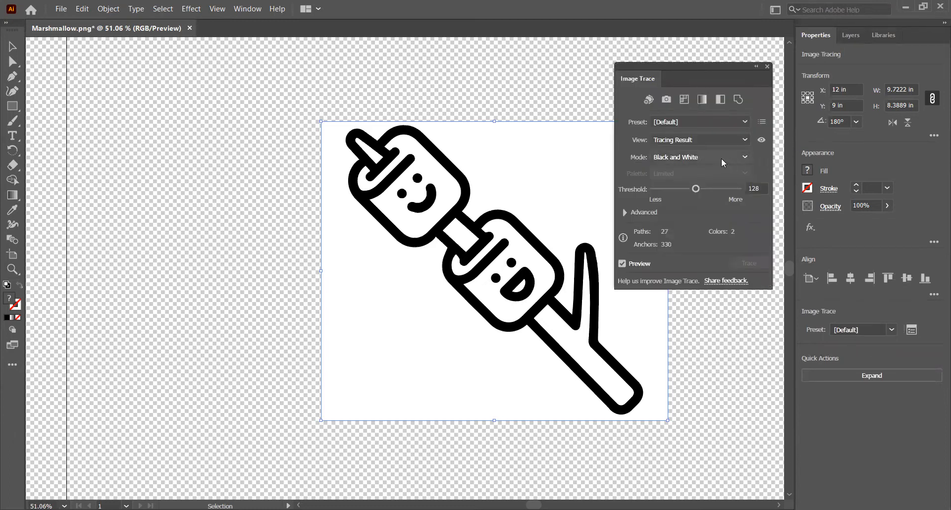
click(704, 159)
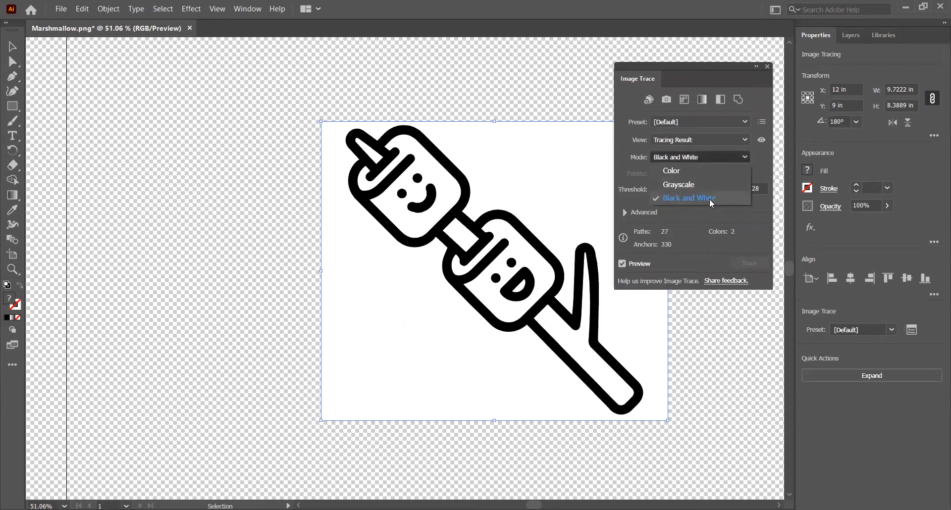
click(709, 198)
click(690, 122)
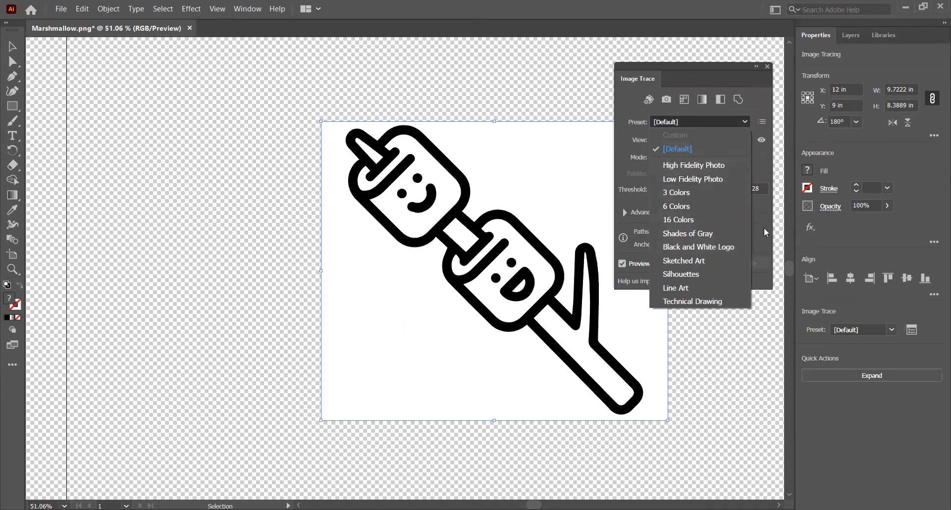
click(694, 159)
click(694, 159)
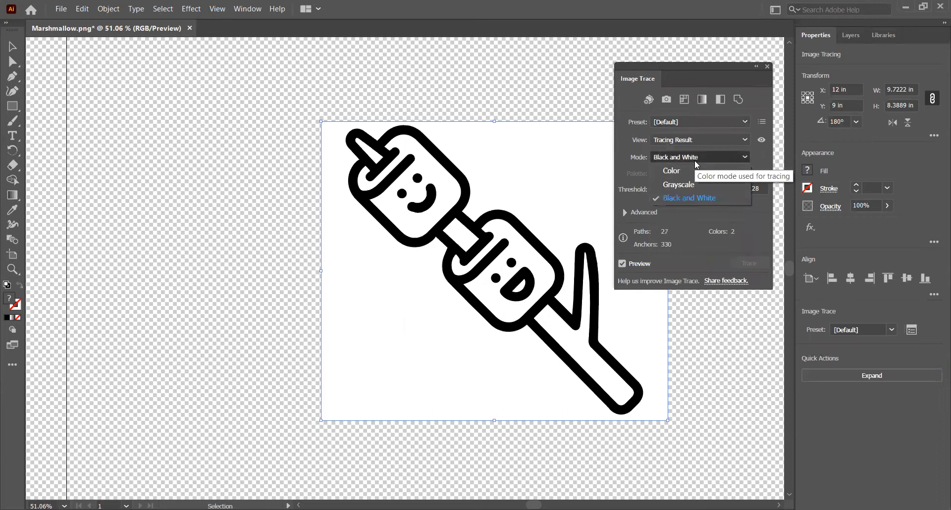
click(693, 159)
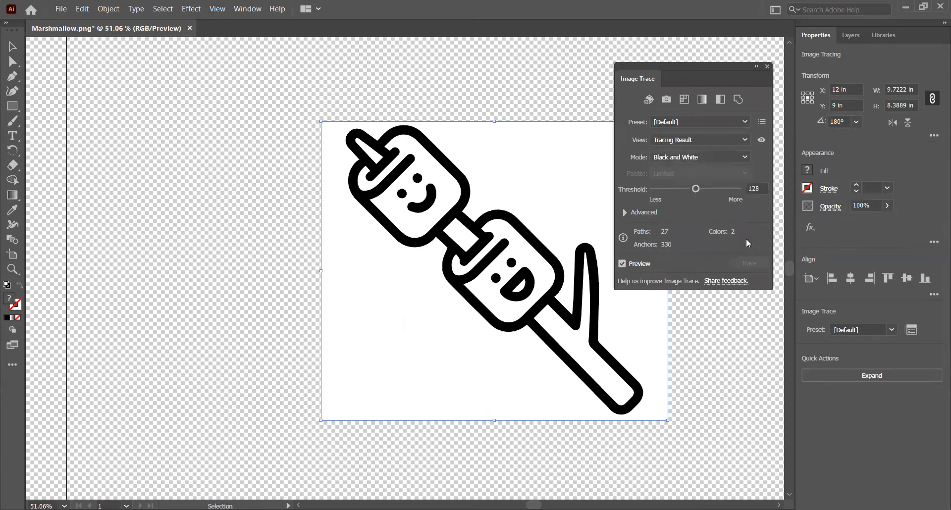
Set the trace's threshold to 237, paths to 92% and corners to 95%, and turn on Ignore White.
click(625, 212)
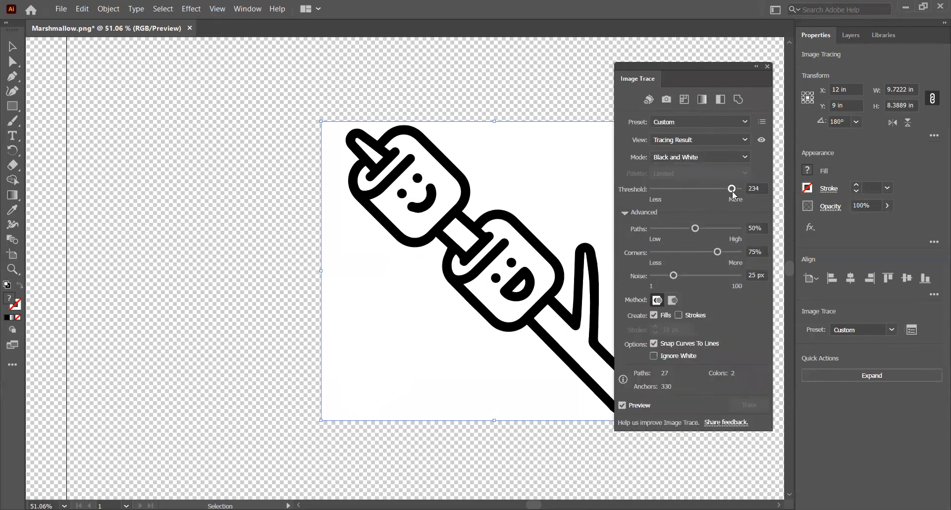
mouse_move(739, 191)
mouse_down()
mouse_move(659, 187)
mouse_move(732, 189)
mouse_up()
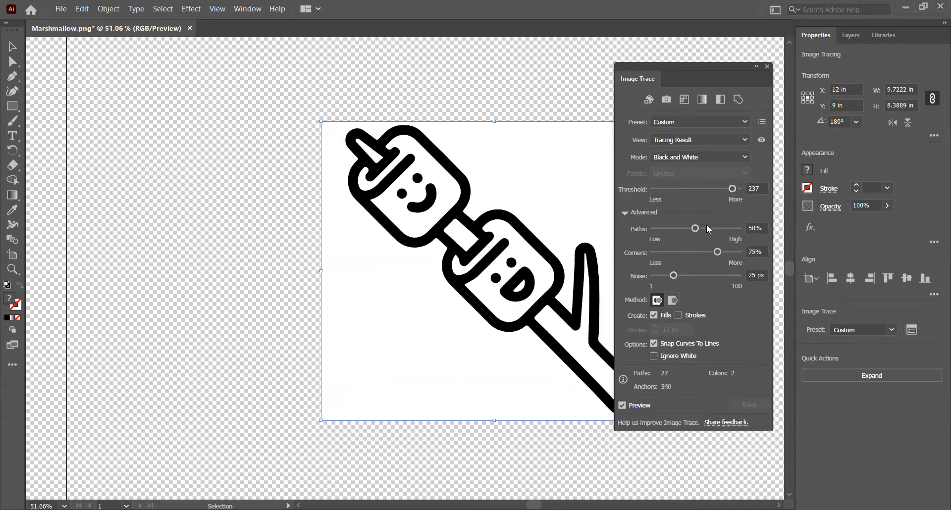
mouse_move(694, 226)
mouse_down()
mouse_move(721, 227)
mouse_move(662, 227)
mouse_move(737, 220)
mouse_up()
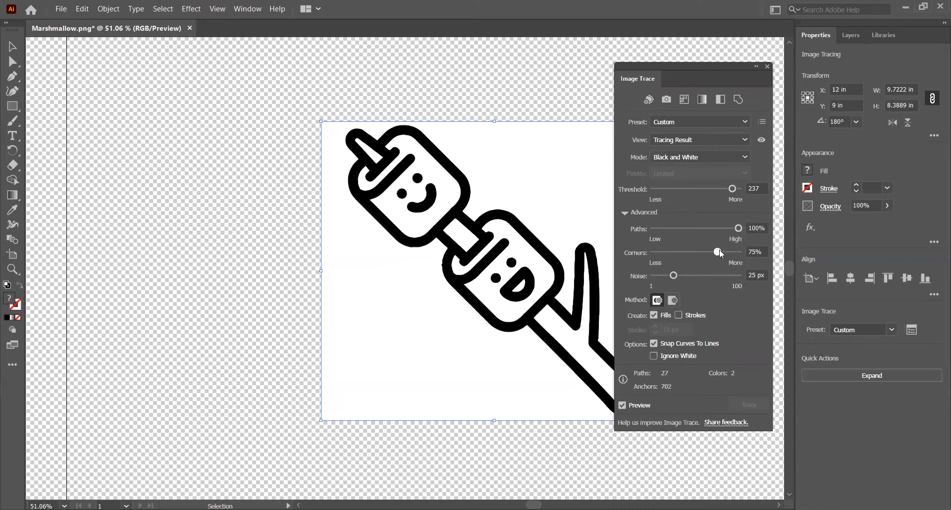
drag(738, 229, 731, 229)
drag(718, 253, 730, 252)
drag(734, 253, 738, 252)
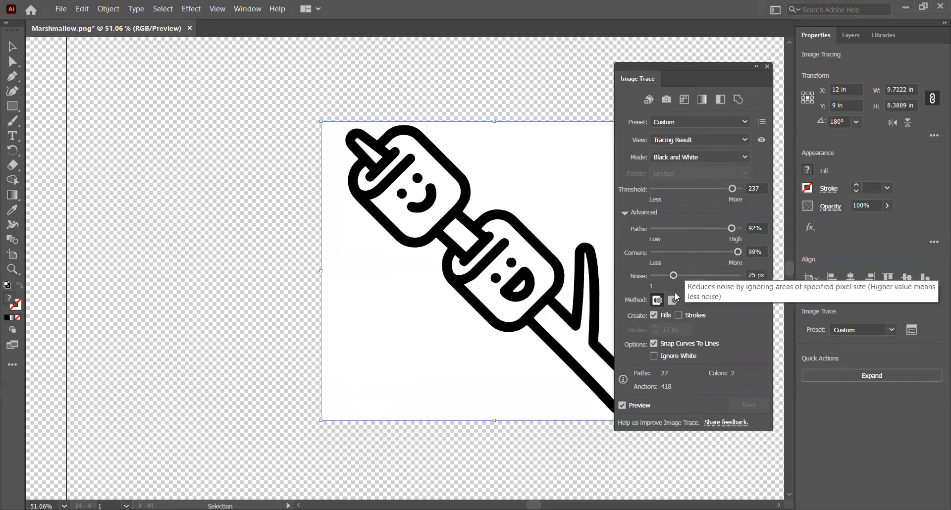
drag(736, 253, 735, 255)
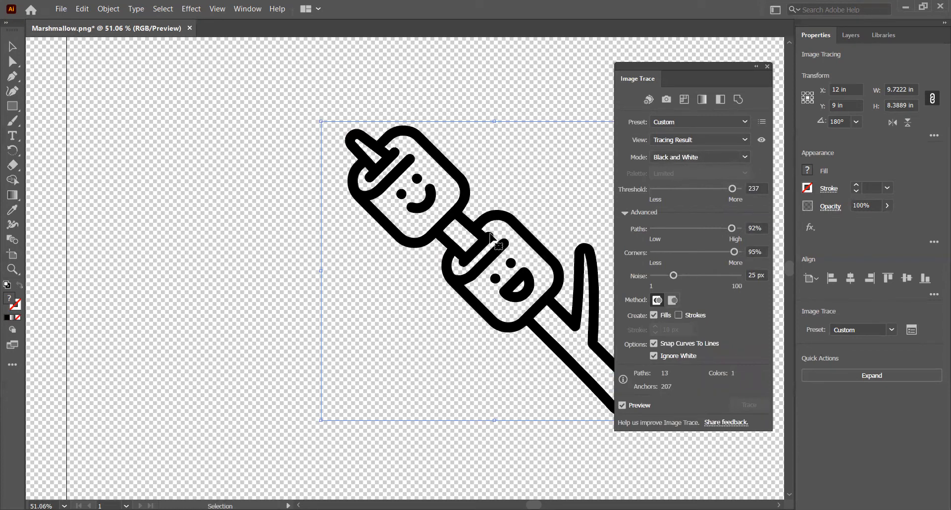
Close the detailed trace settings and expand the traced marshmallow into editable paths.
click(768, 66)
click(873, 376)
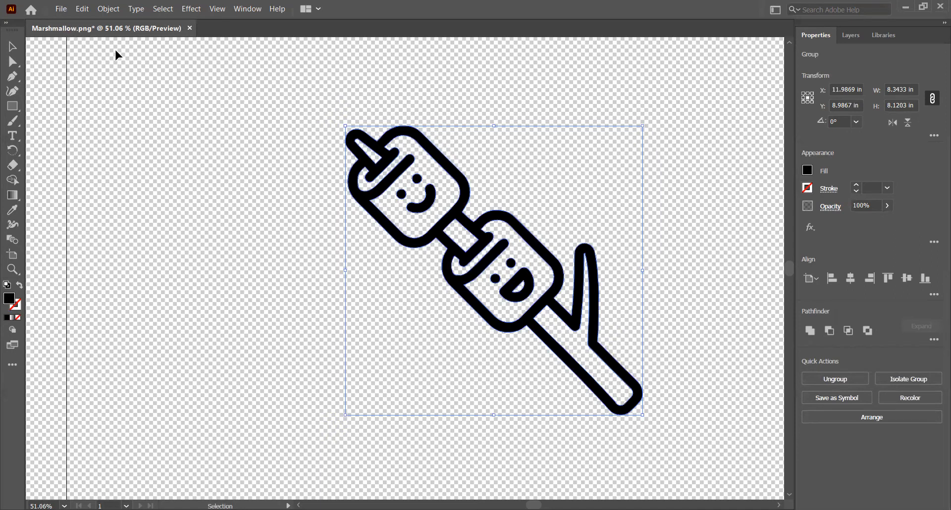
Save a copy of the artwork in the Icons folder in SVG format under the name Marshmallow Demo.
click(63, 11)
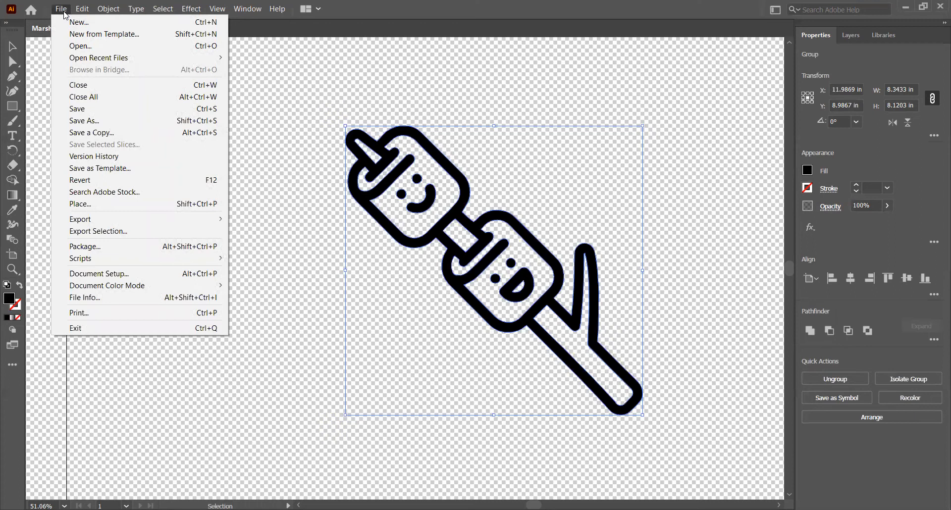
click(100, 121)
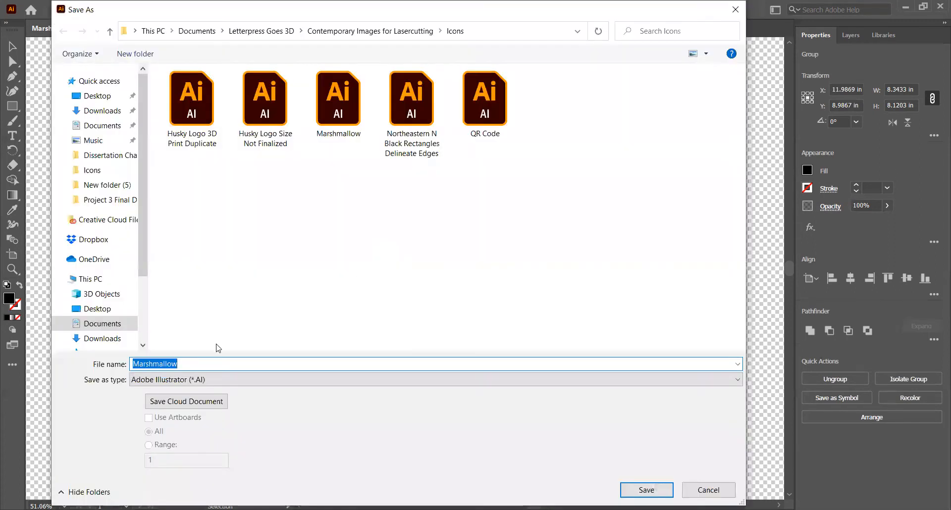
click(196, 380)
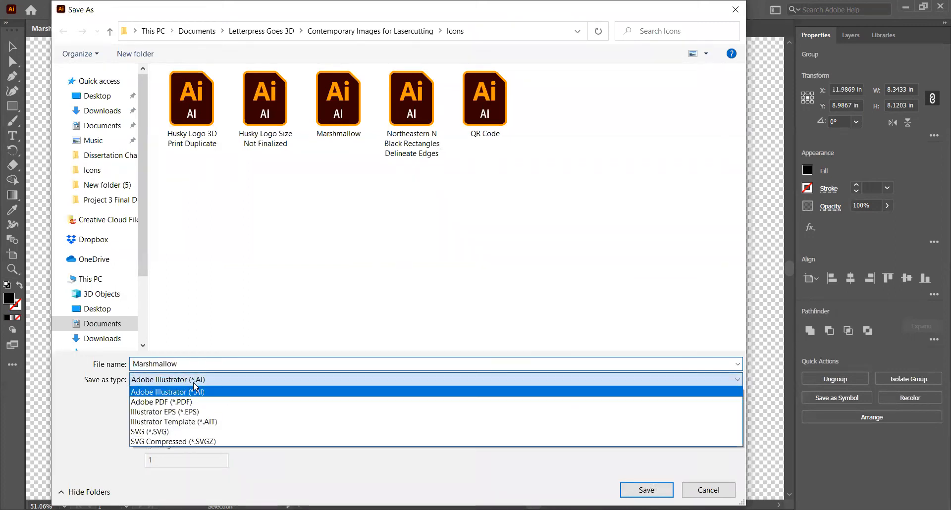
click(247, 432)
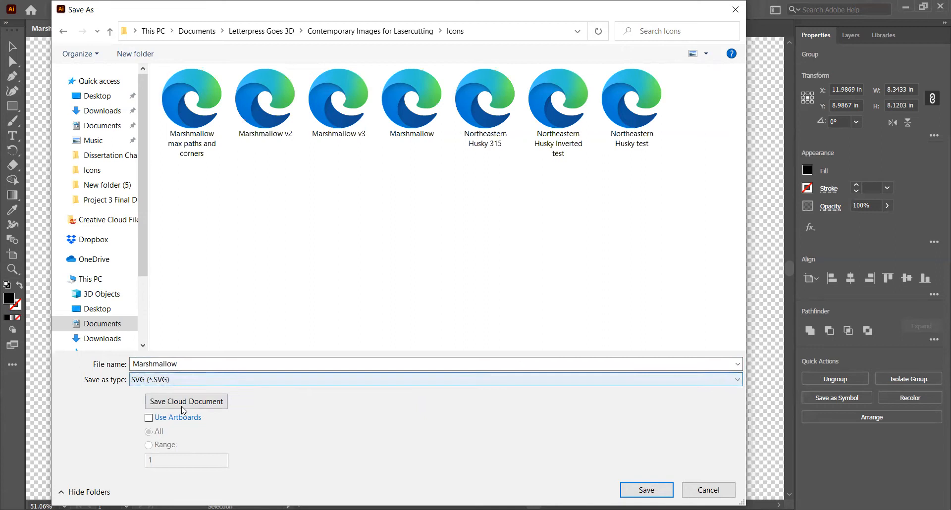
click(232, 365)
click(235, 365)
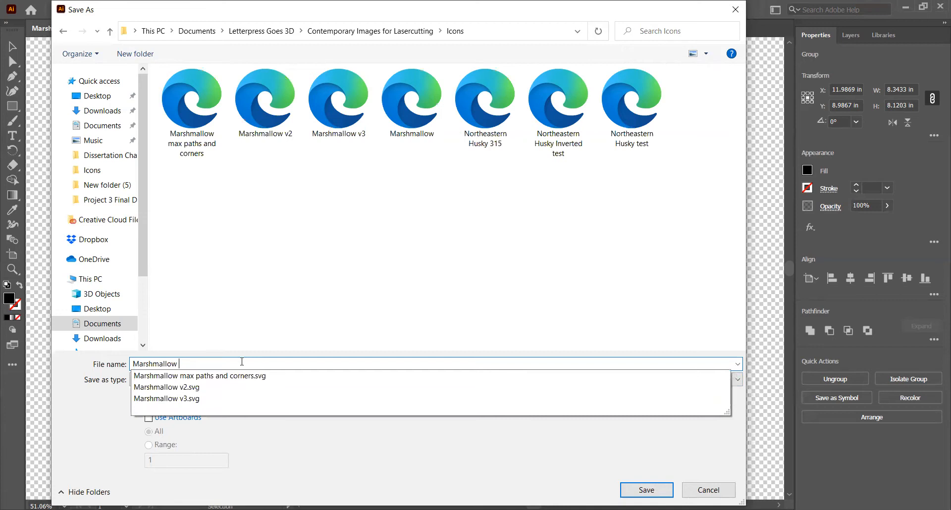
text(Dem)
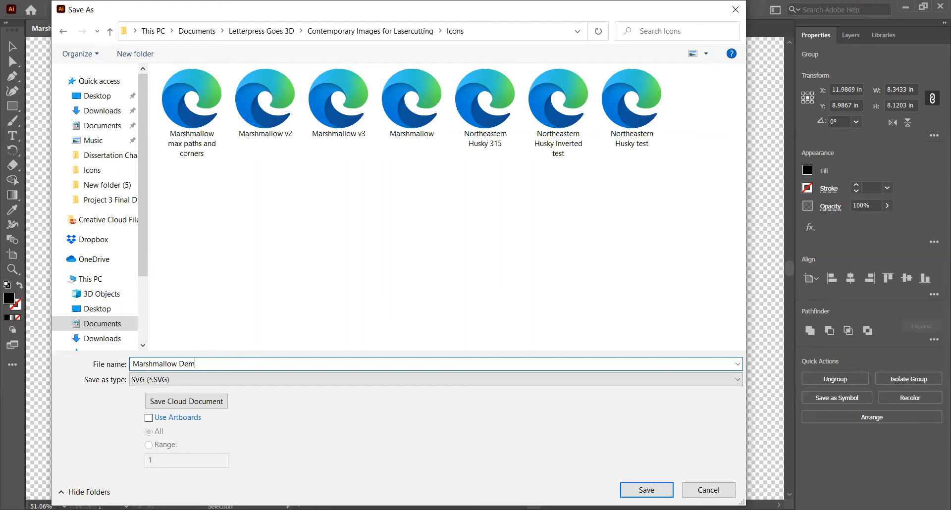
text(o)
click(664, 489)
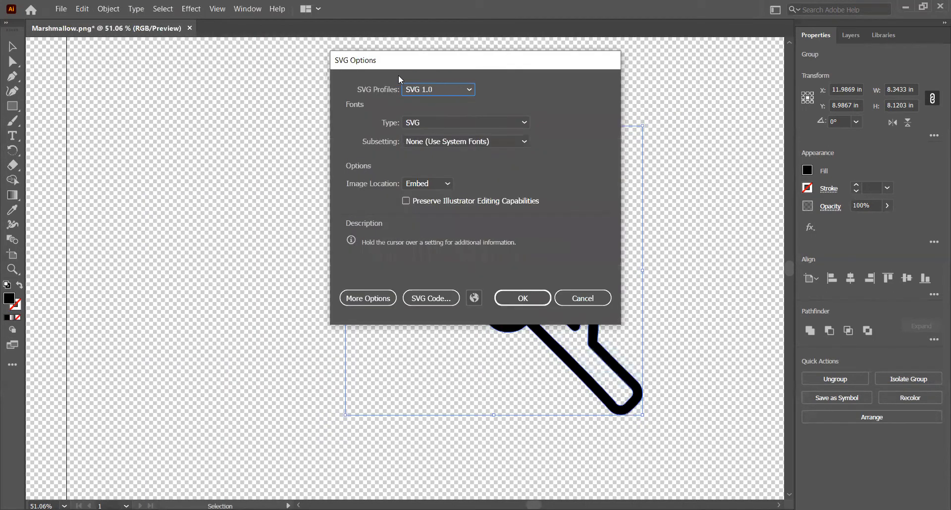
Accept the SVG options with the SVG 1.0 profile.
click(446, 92)
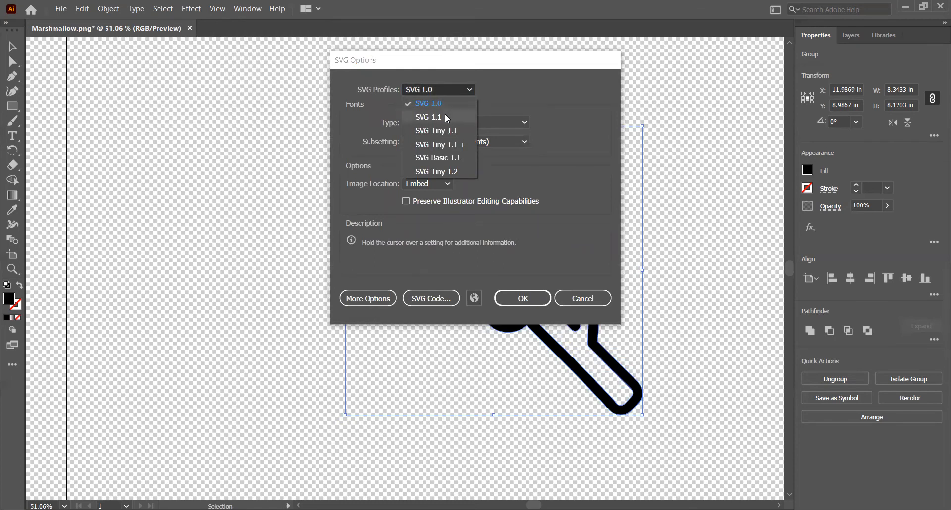
click(446, 103)
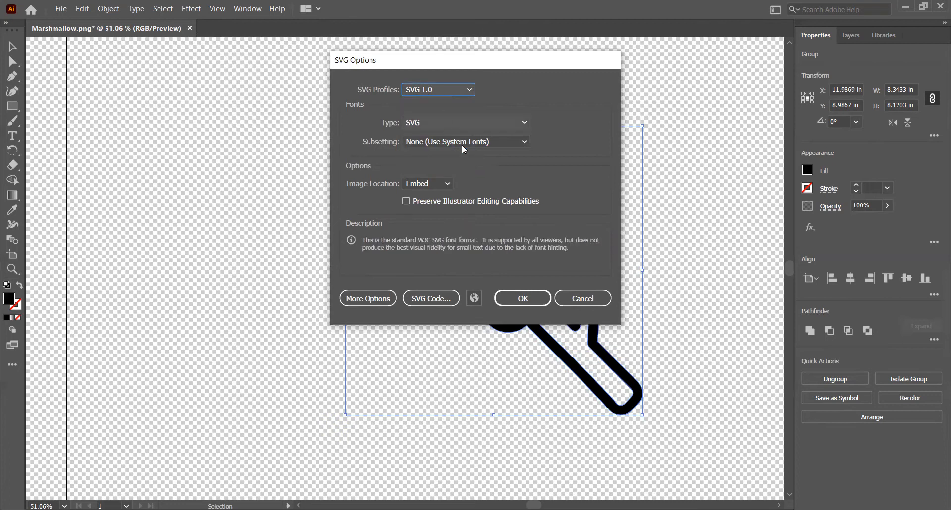
click(525, 296)
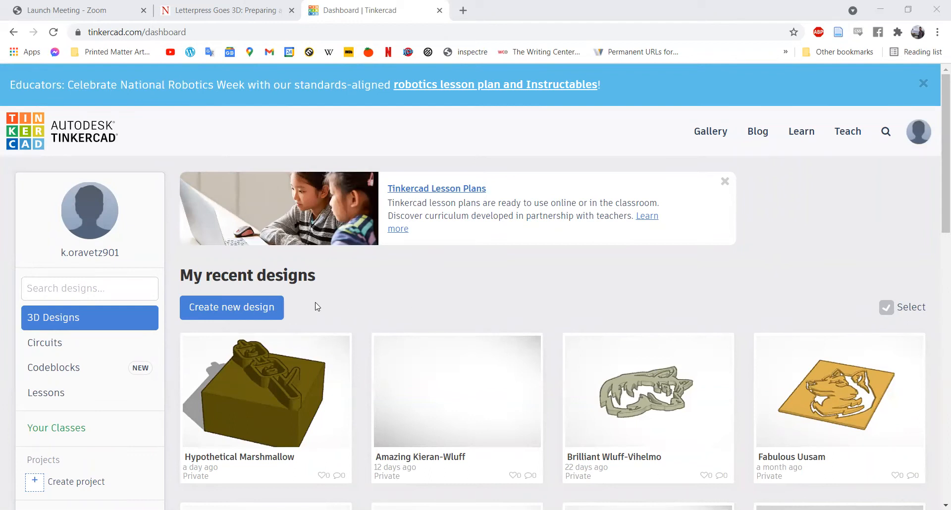
Create a new 3D design and load Marshmallow Demo.svg from the Icons folder for import.
click(258, 308)
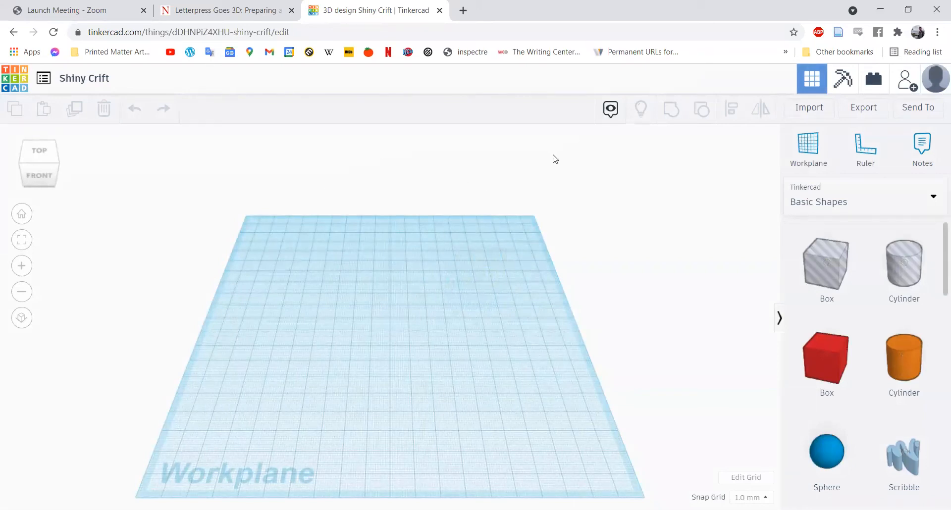
click(809, 108)
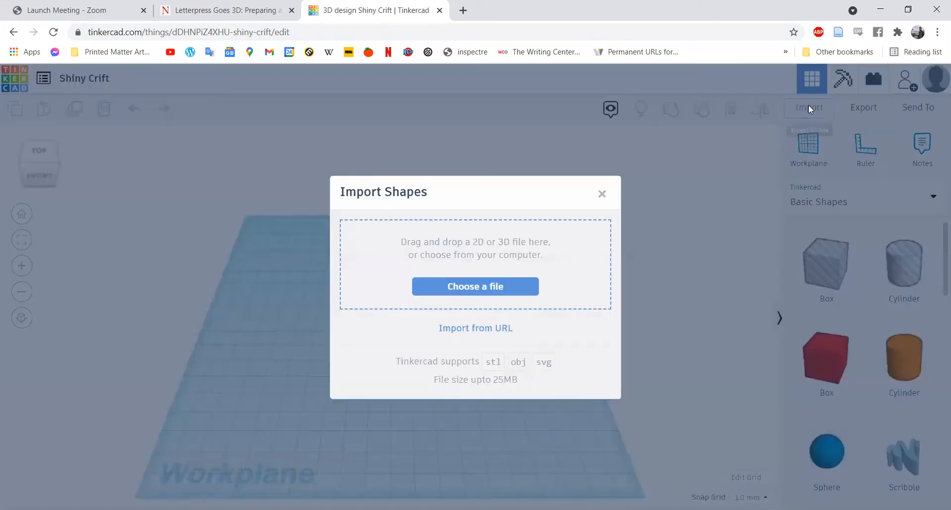
click(515, 292)
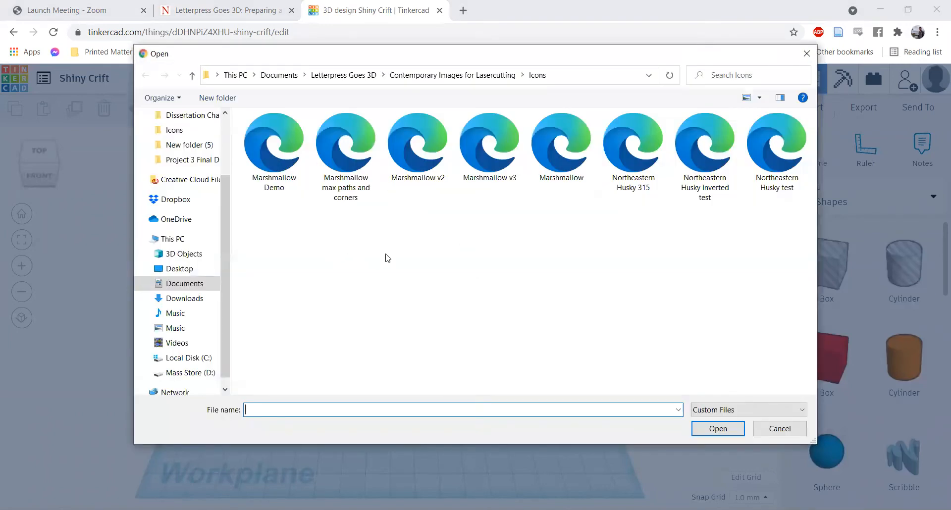
click(276, 183)
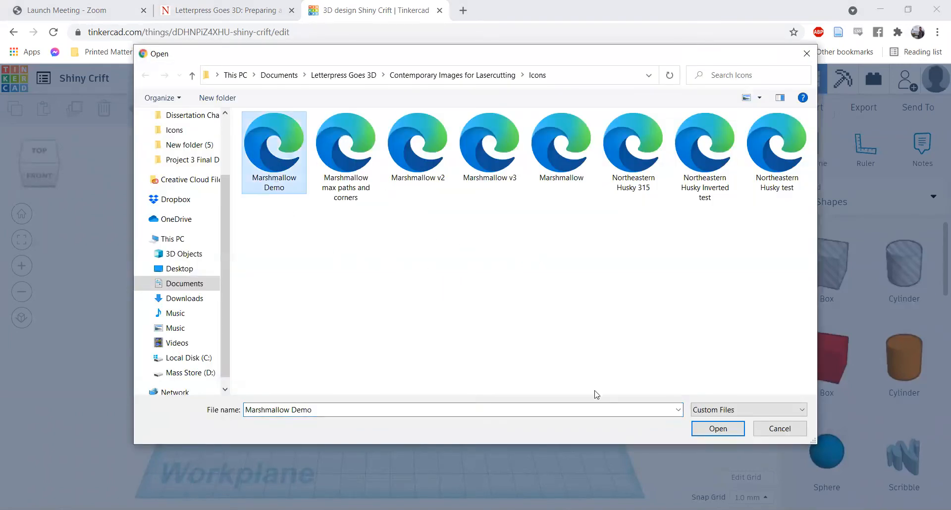
click(718, 428)
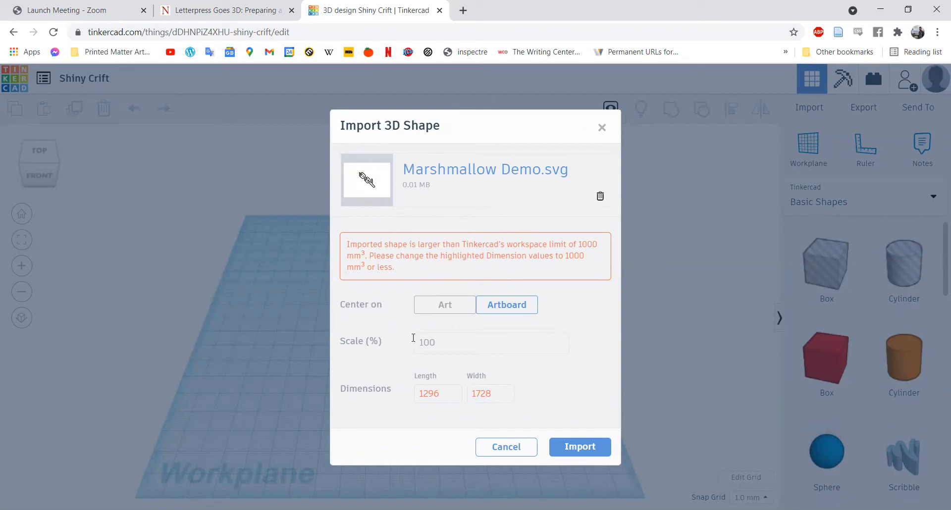
Centre the import on the art, set its scale to 50%, and import the marshmallow shape.
double_click(438, 395)
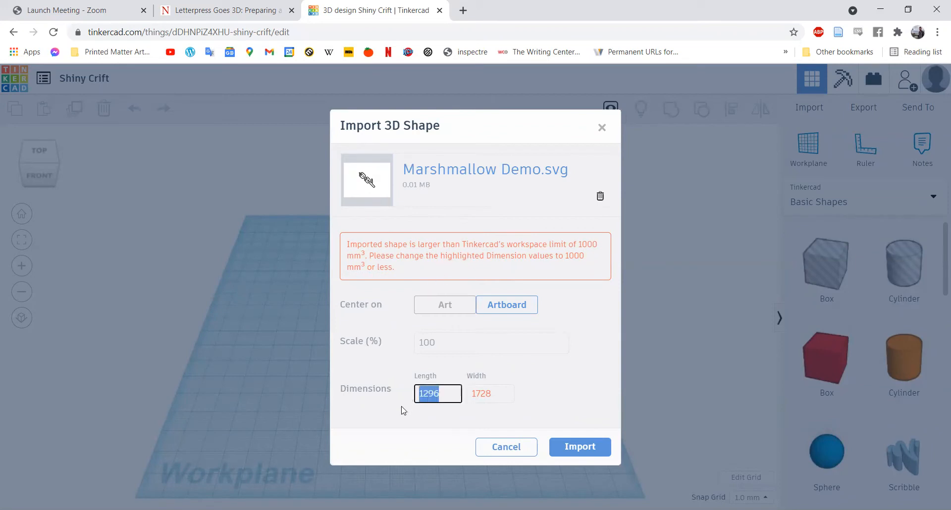
click(403, 411)
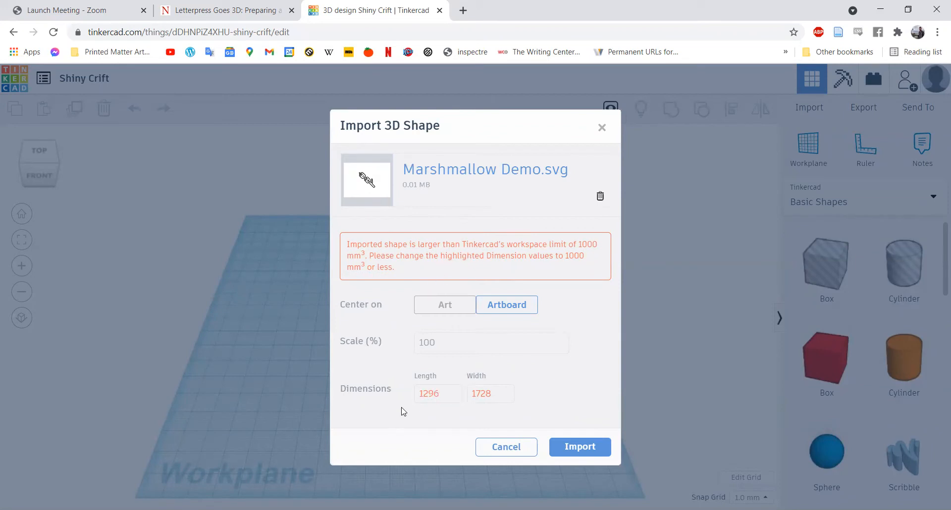
click(423, 310)
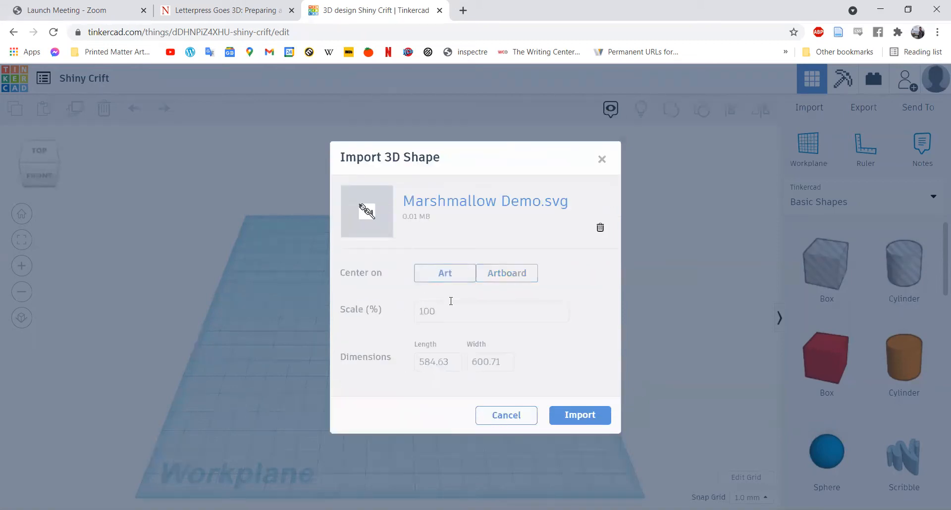
drag(455, 309, 409, 301)
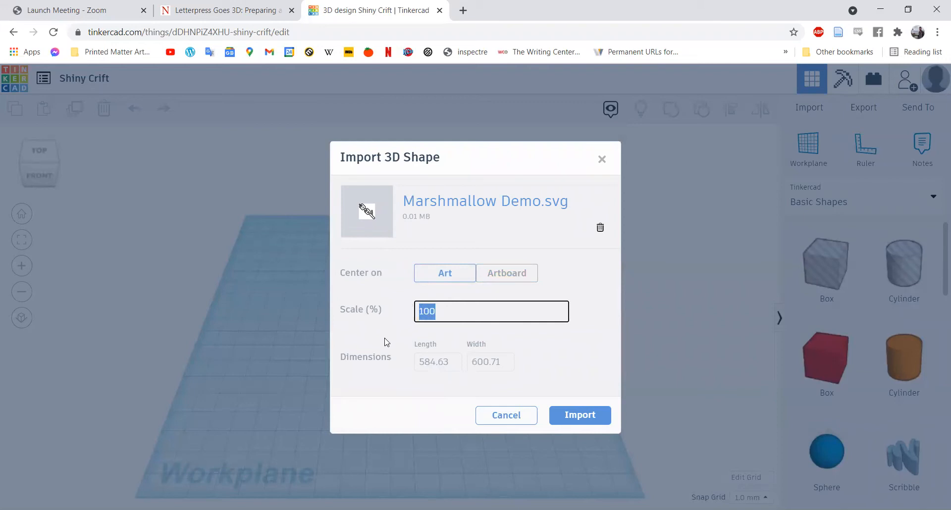
text(50)
click(581, 420)
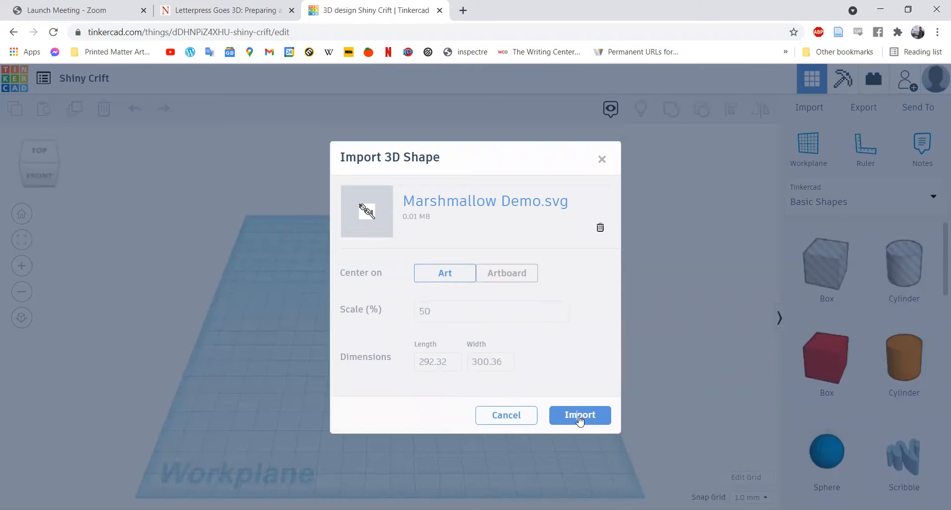
click(581, 420)
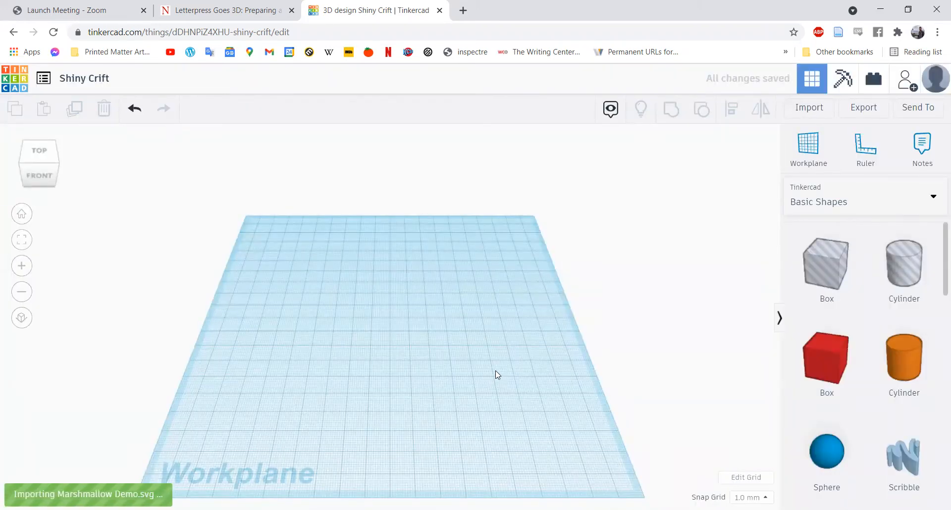
Select the imported marshmallow shape, try resizing it freehand from a corner, and undo that resize.
middle_drag(574, 234, 559, 163)
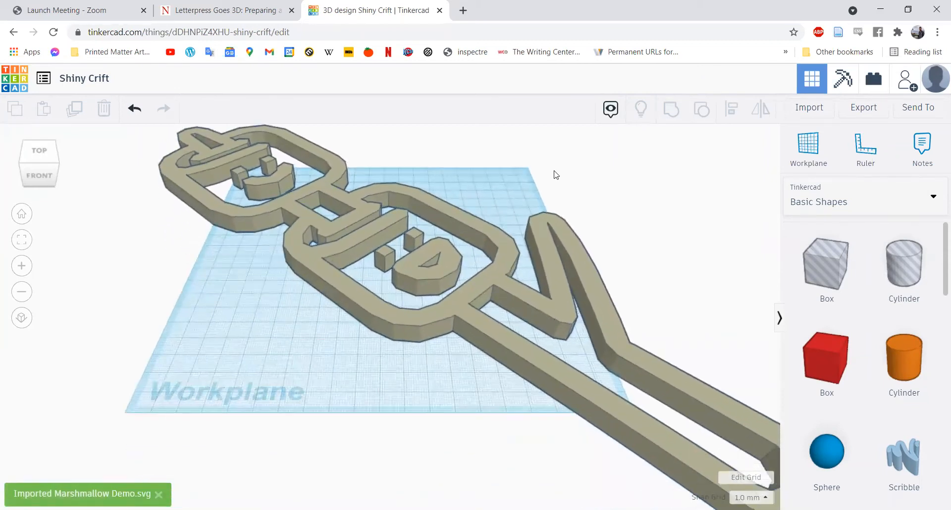
scroll(558, 206, down, 5)
scroll(551, 225, up, 2)
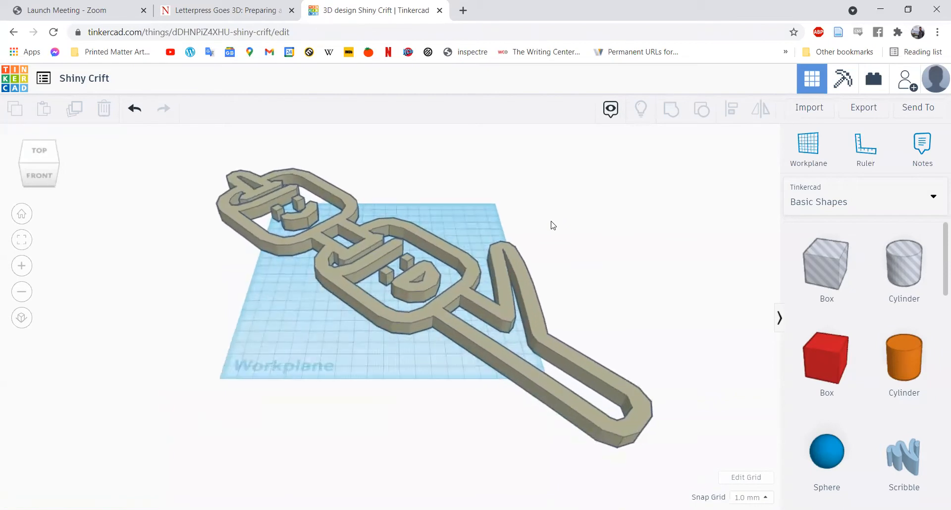
scroll(548, 239, down, 3)
scroll(548, 239, down, 1)
scroll(549, 239, up, 2)
click(446, 291)
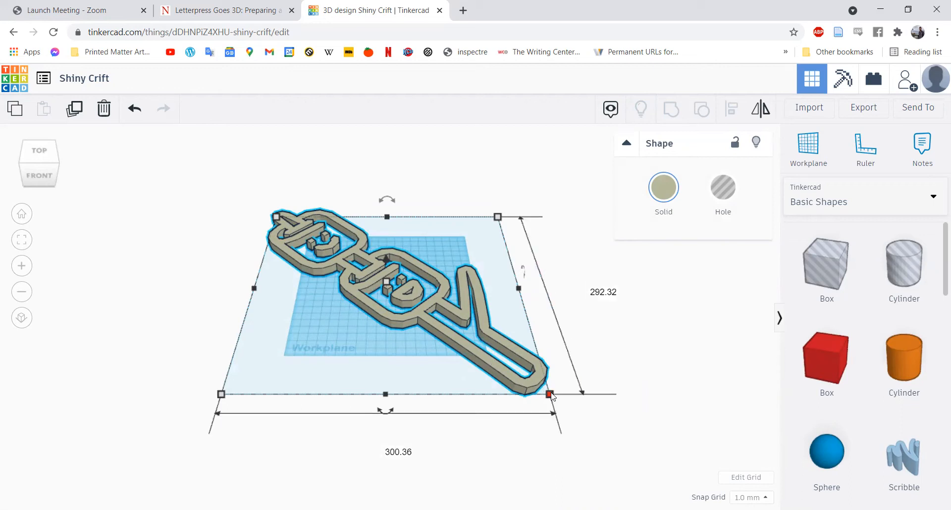
drag(551, 395, 576, 385)
key(ctrl+z)
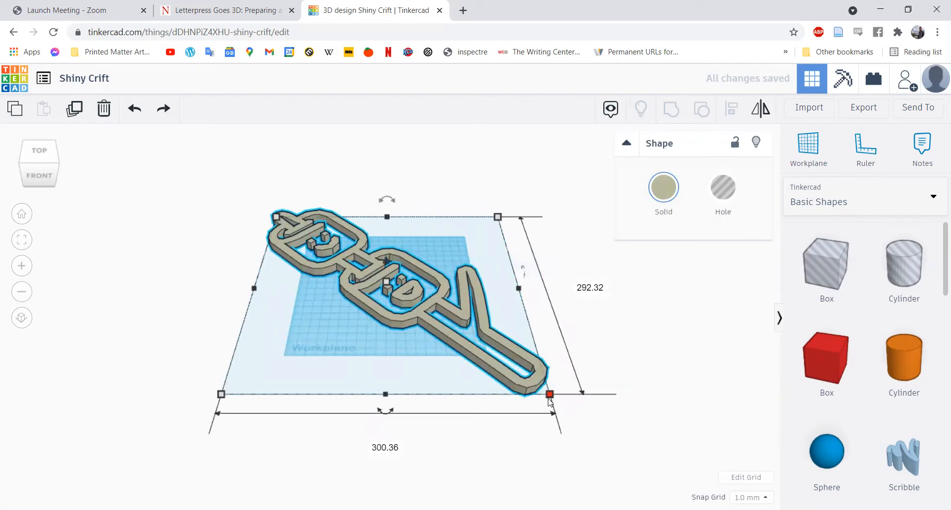
Set the marshmallow shape's width and length both to 38.1 mm.
click(385, 448)
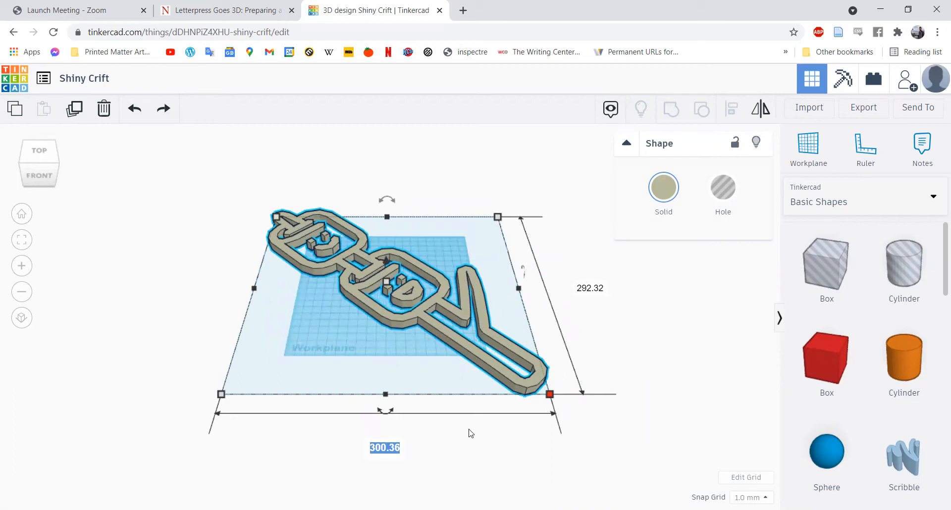
key(Return)
key(Tab)
text(38..1)
key(BackSpace)
key(BackSpace)
key(BackSpace)
text(.1)
key(Return)
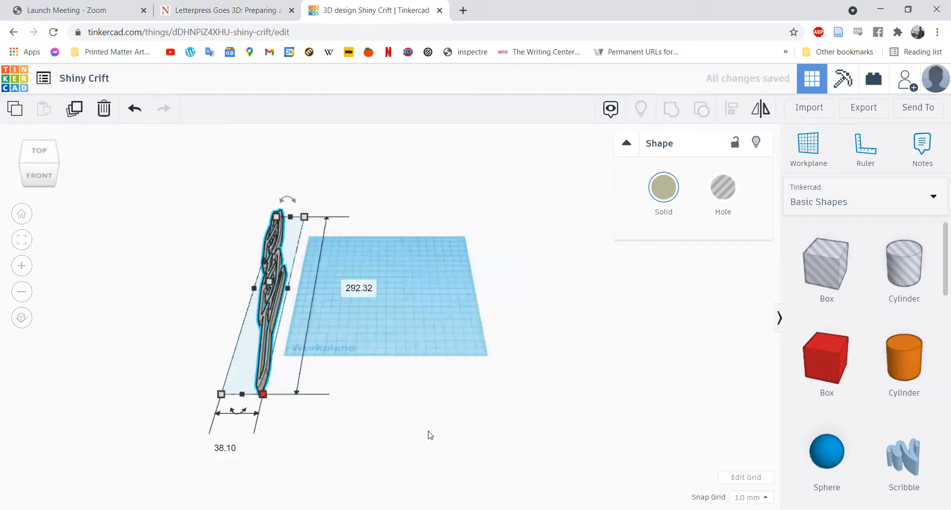
click(368, 289)
text(38.1)
key(Return)
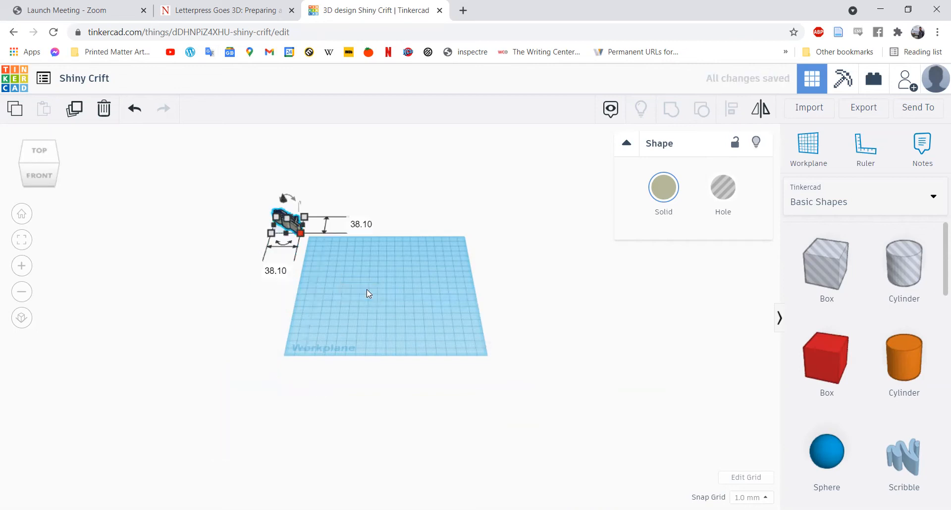
Move the resized marshmallow shape from beyond the workplane's back corner to near the middle of the workplane, and deselect it.
scroll(213, 201, up, 1)
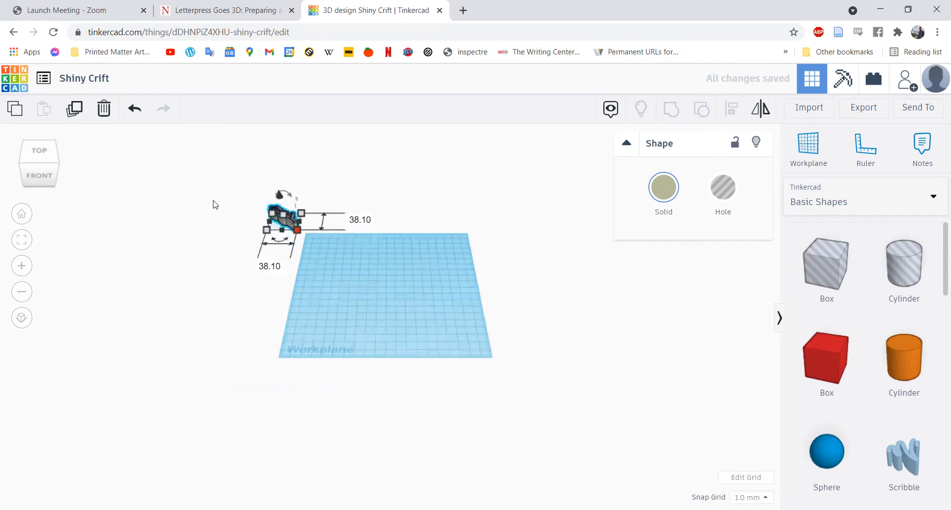
scroll(210, 202, up, 5)
scroll(176, 225, down, 3)
middle_drag(165, 205, 223, 252)
drag(277, 222, 411, 331)
scroll(490, 312, up, 3)
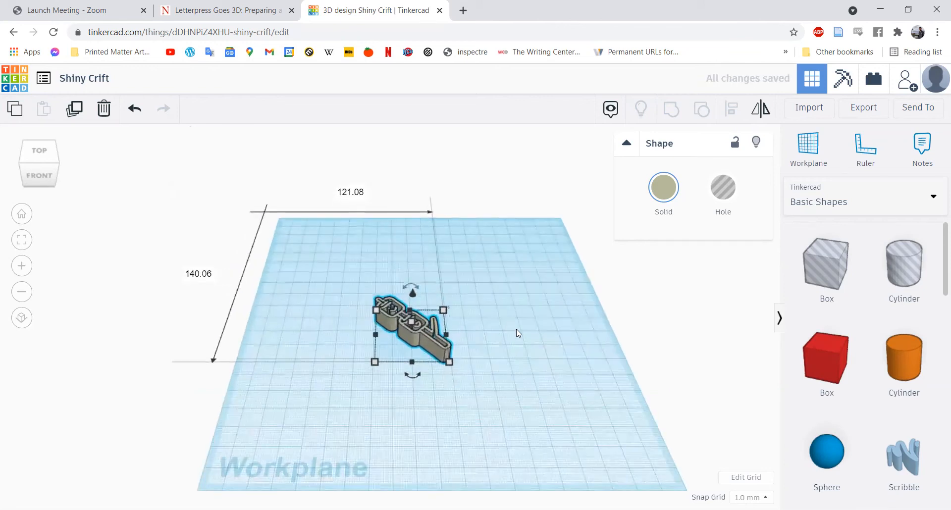
click(610, 335)
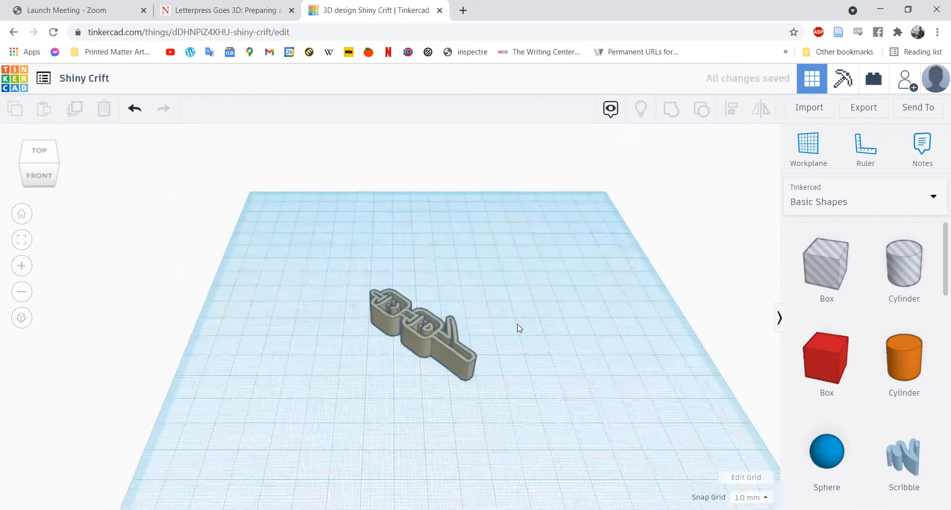
Place a solid red box on the workplane beside the marshmallow shape.
scroll(517, 328, up, 3)
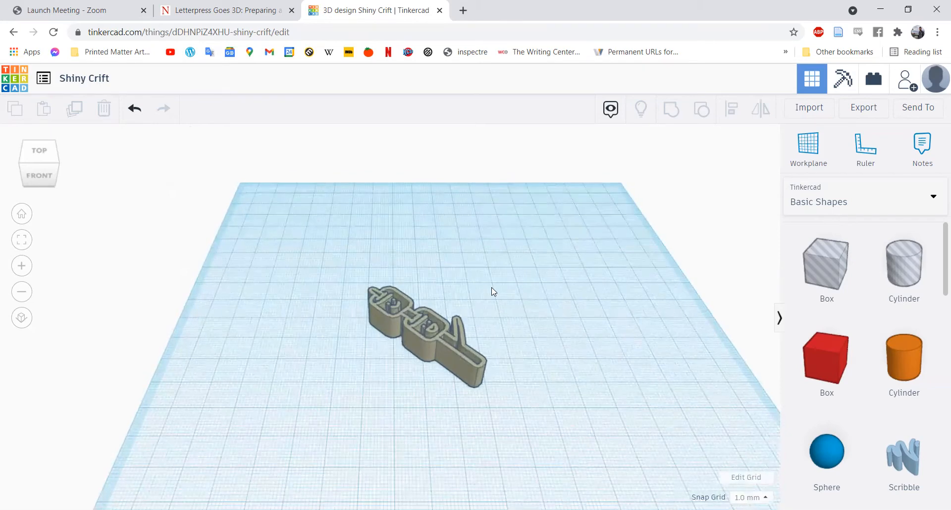
scroll(492, 300, down, 2)
scroll(492, 305, up, 2)
middle_drag(502, 291, 435, 318)
right_drag(446, 276, 429, 295)
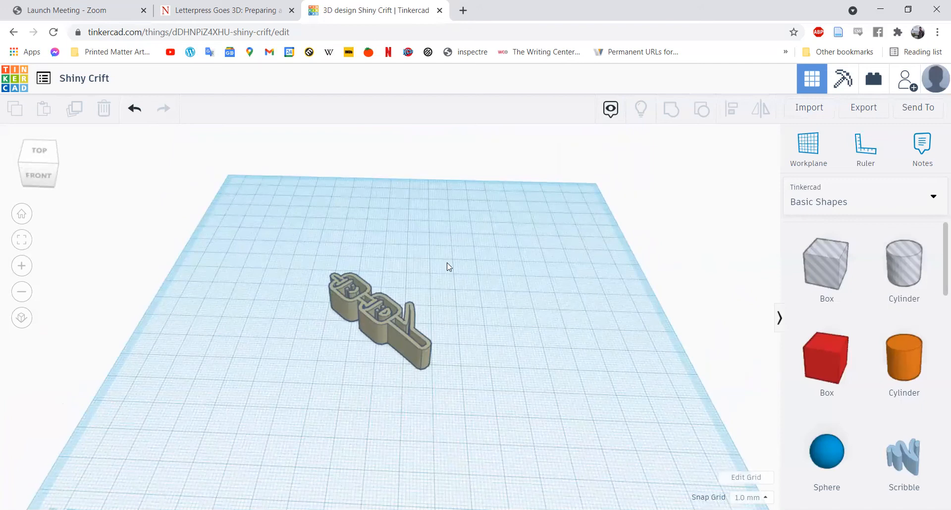
middle_drag(447, 263, 452, 273)
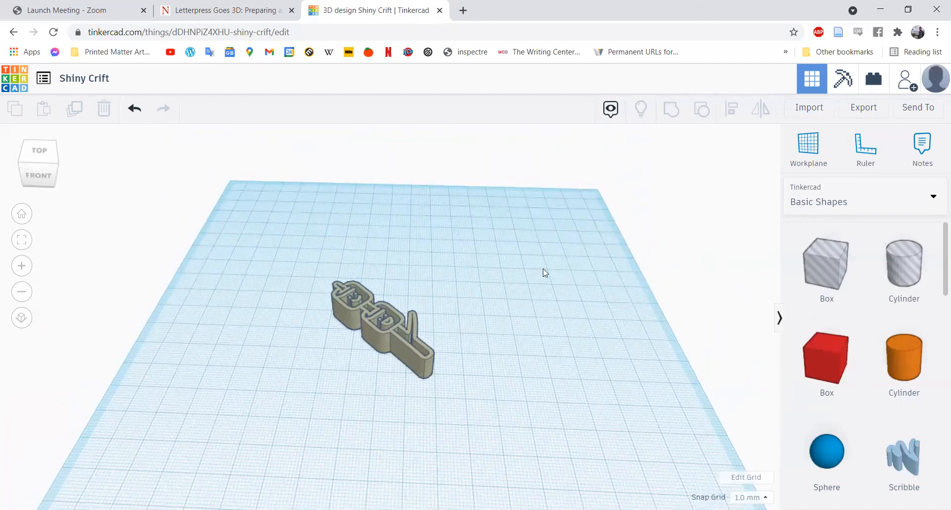
drag(827, 354, 463, 286)
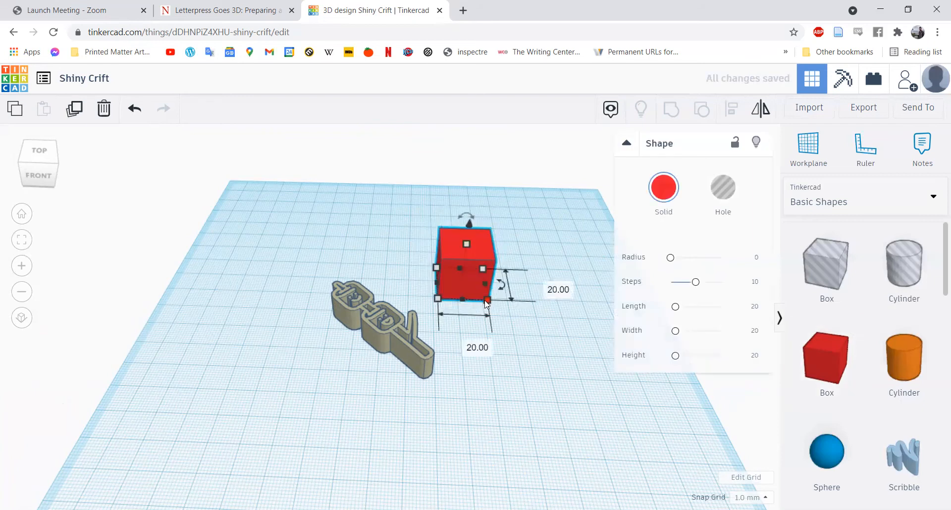
Set the red box's width and length both to 38.1 mm and deselect it.
click(466, 341)
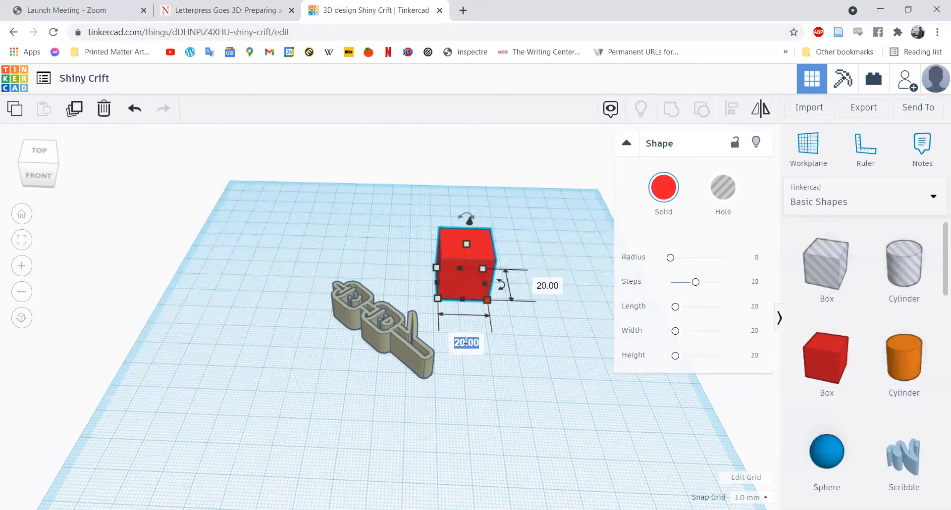
text(38.1)
key(Return)
click(592, 286)
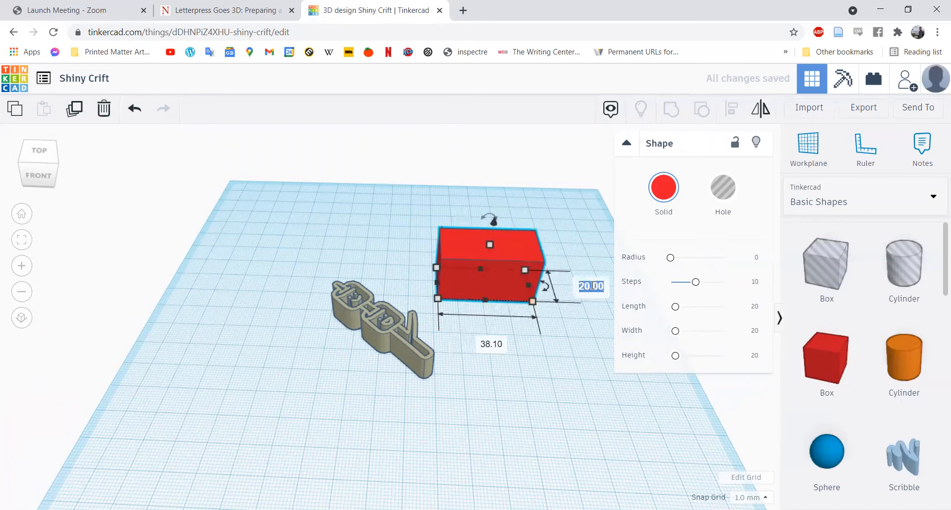
text(38.1)
key(Return)
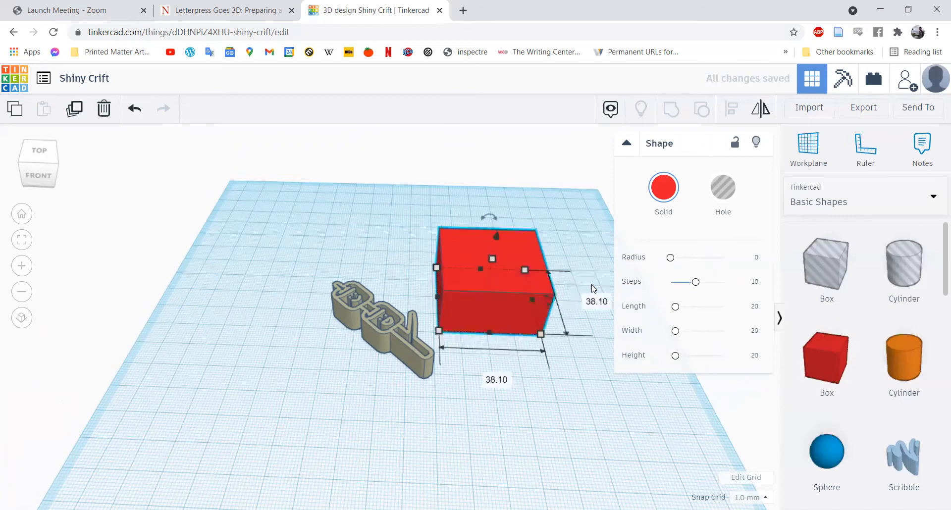
click(740, 392)
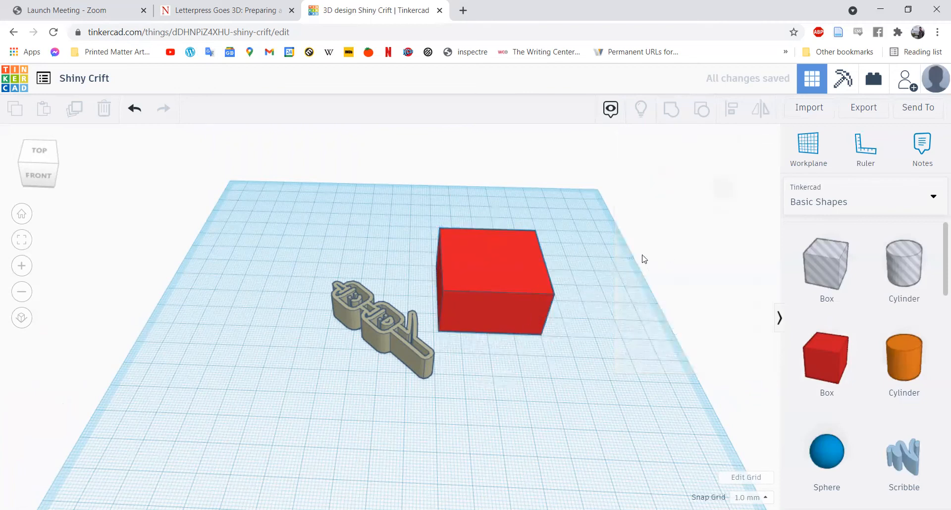
Set a new workplane on the top face of the red box.
right_drag(630, 223, 595, 312)
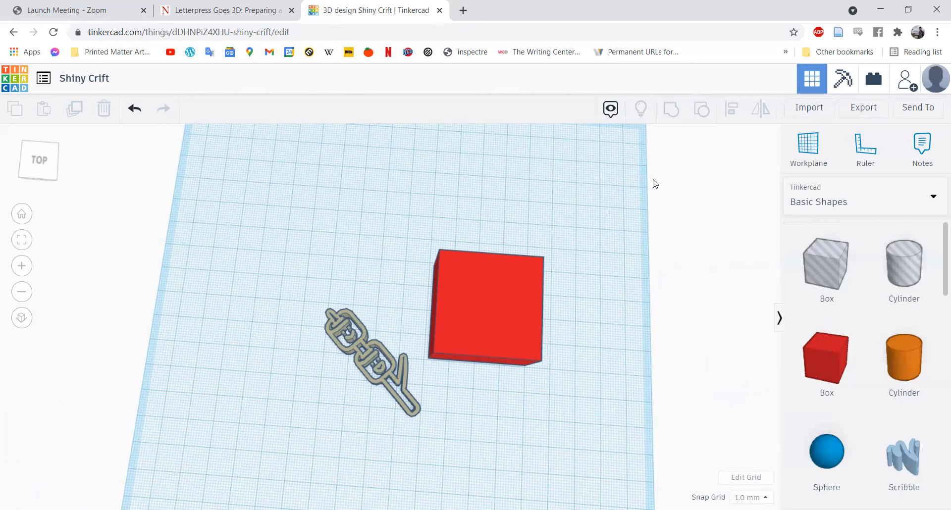
click(808, 148)
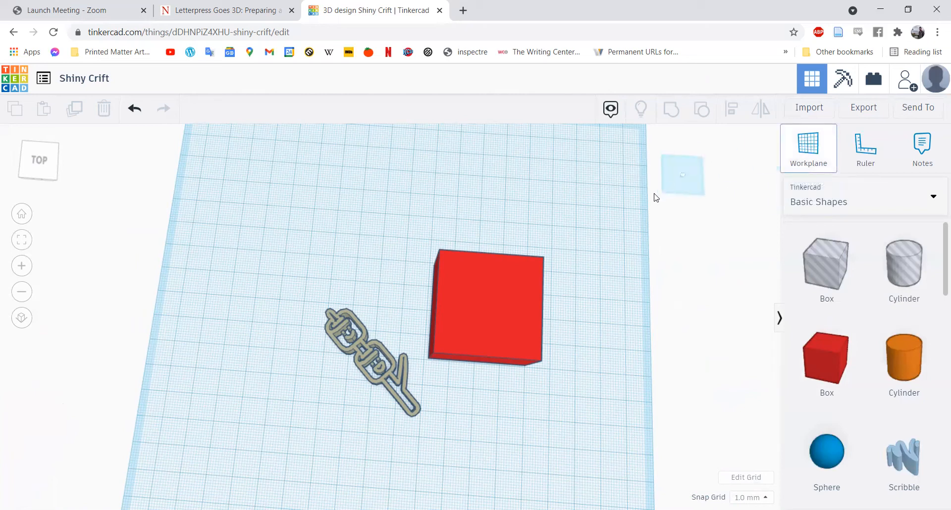
click(487, 305)
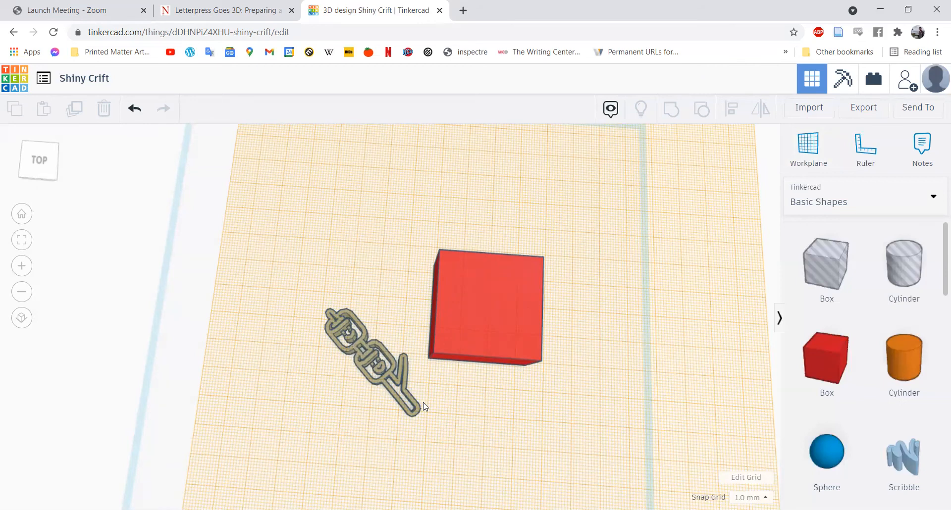
Select the marshmallow shape and snap its base to the new workplane at the height of the box's top.
click(355, 365)
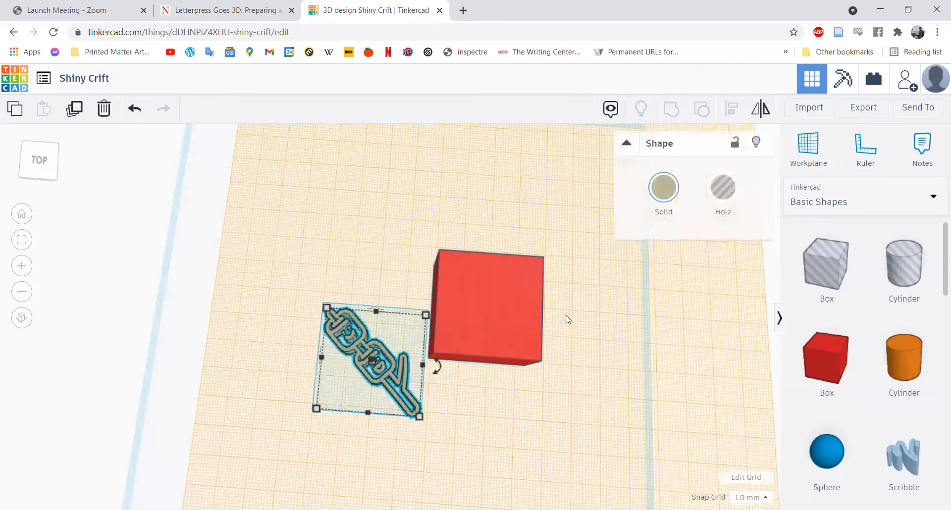
key(d)
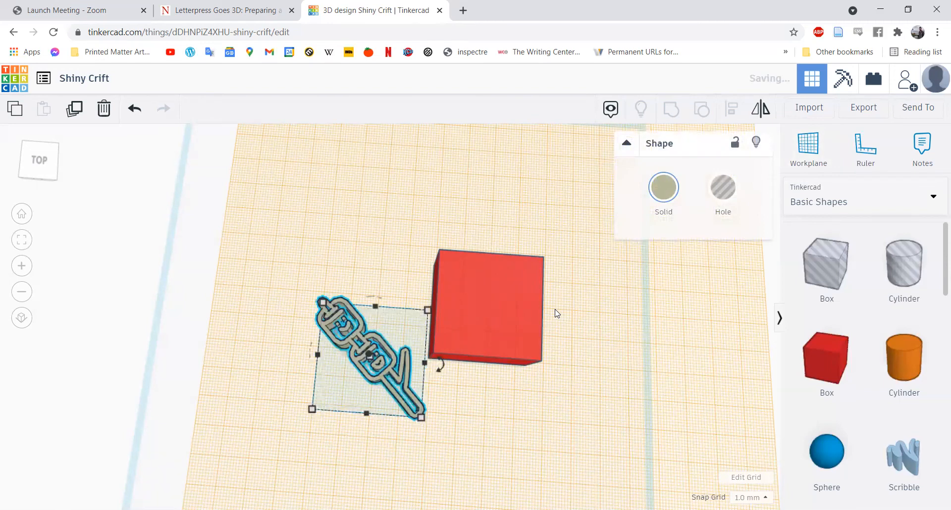
middle_drag(587, 407, 583, 393)
right_drag(584, 396, 603, 376)
middle_drag(582, 277, 573, 344)
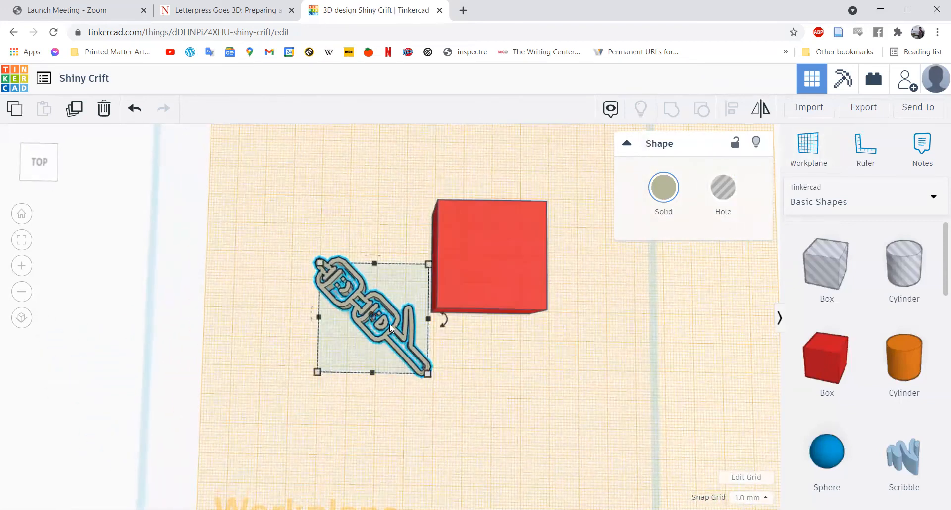
Move the marshmallow shape onto the red box so their square footprints line up, and set the shape's height to 5 mm.
drag(385, 327, 509, 262)
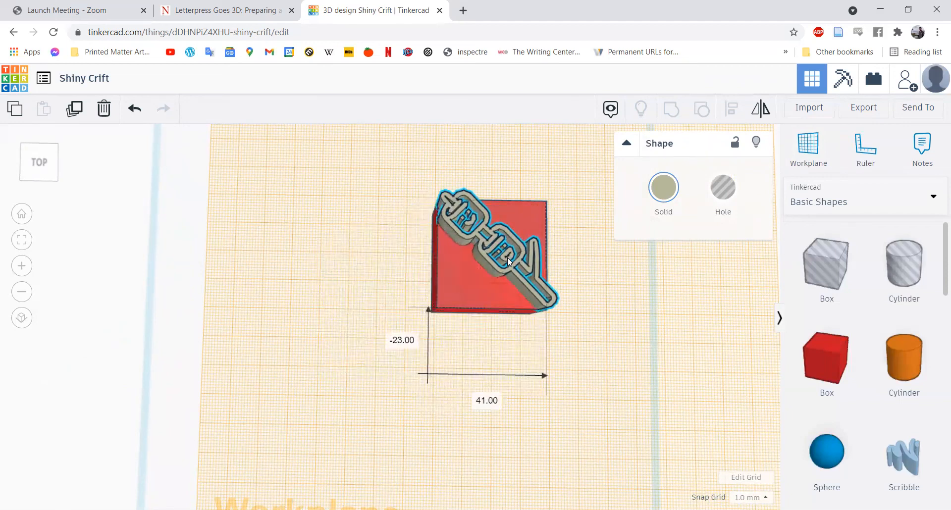
middle_drag(594, 321, 558, 322)
right_drag(558, 321, 396, 308)
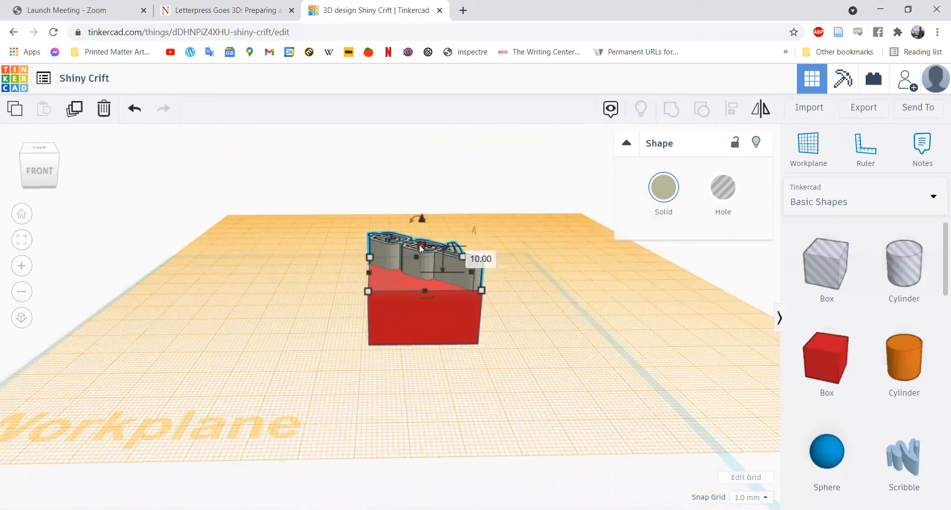
click(476, 257)
text(5)
key(Return)
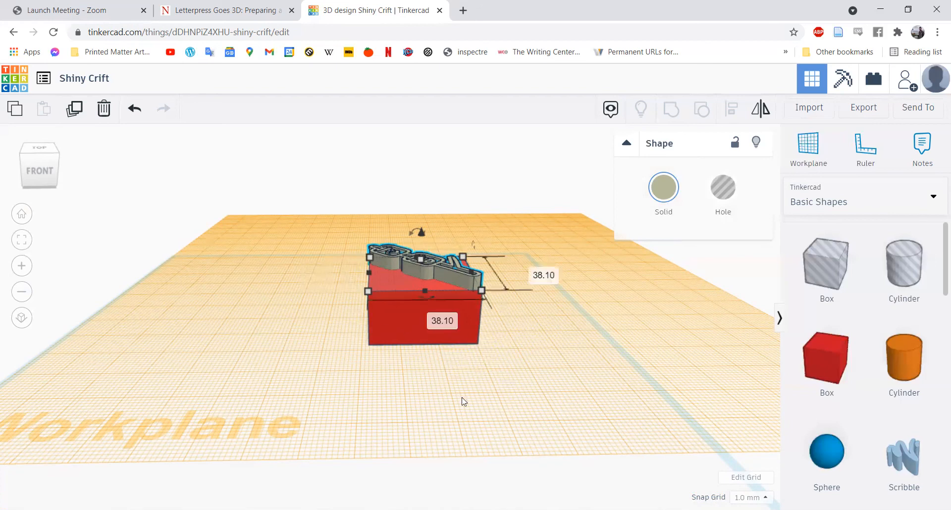
Group the marshmallow shape with the red box and set the combined block's total height to 23.1 mm.
click(525, 384)
drag(534, 381, 309, 211)
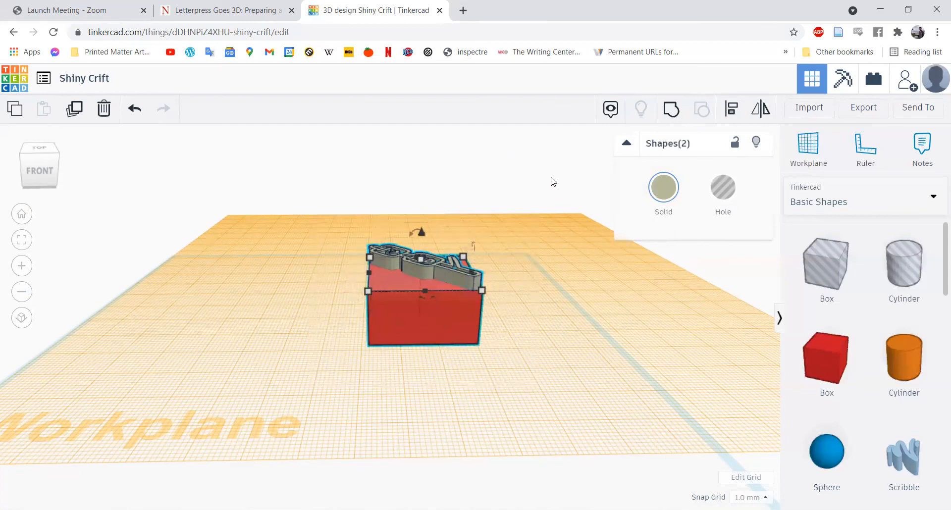
click(676, 113)
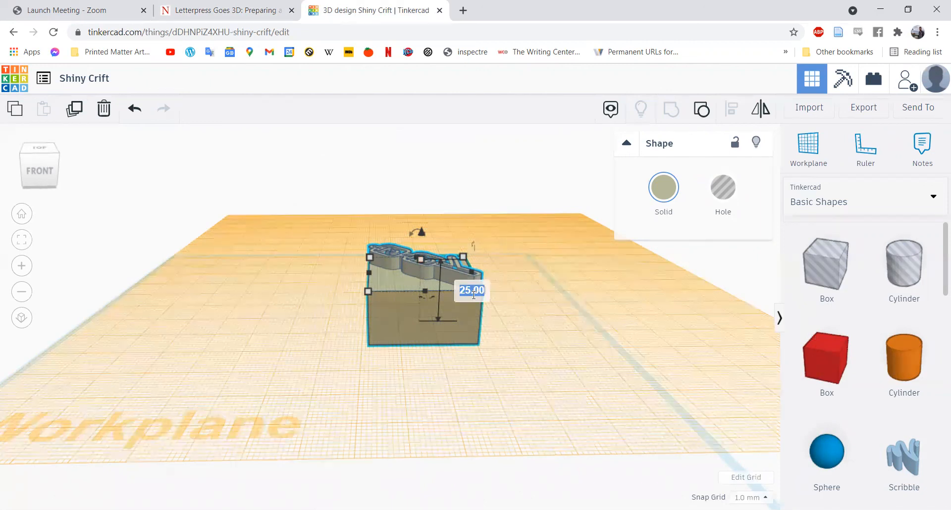
text(23.1)
key(Return)
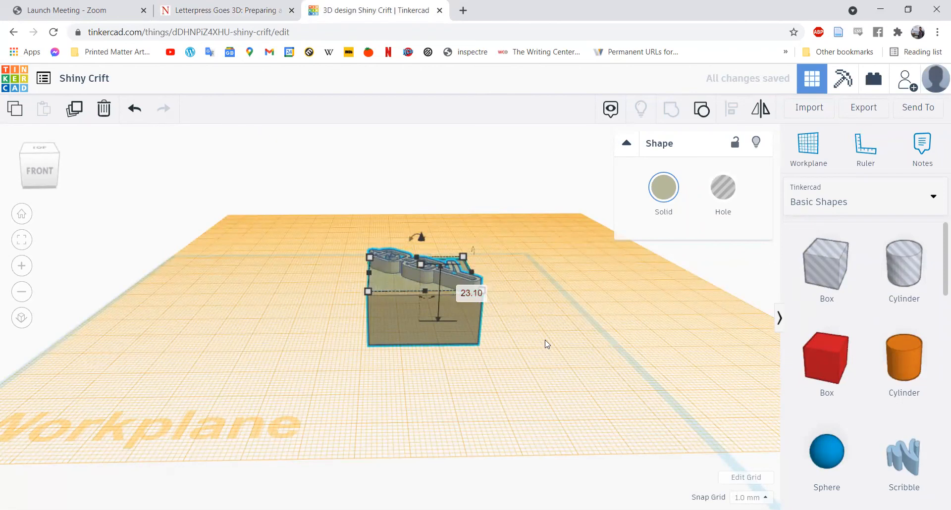
Deselect the block, check it from above, and export everything in the design as an STL file.
click(521, 262)
right_drag(521, 261, 501, 407)
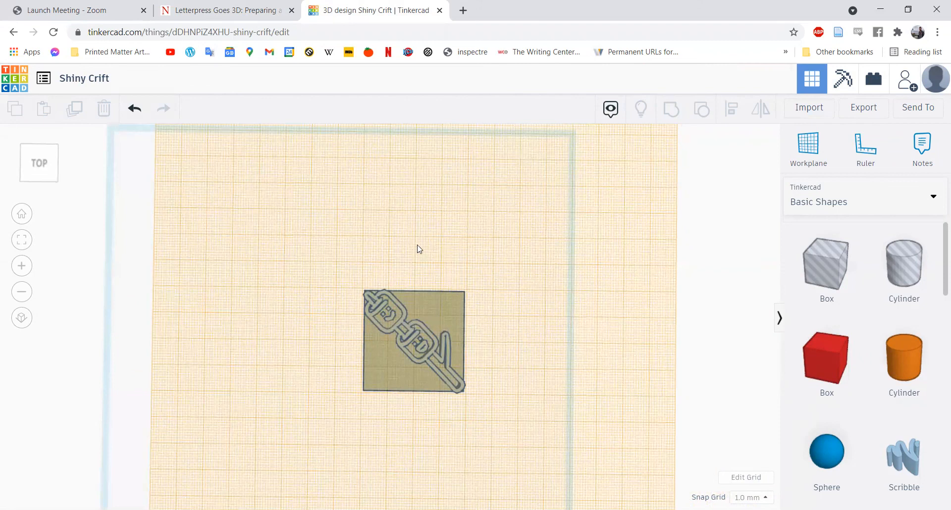
click(862, 113)
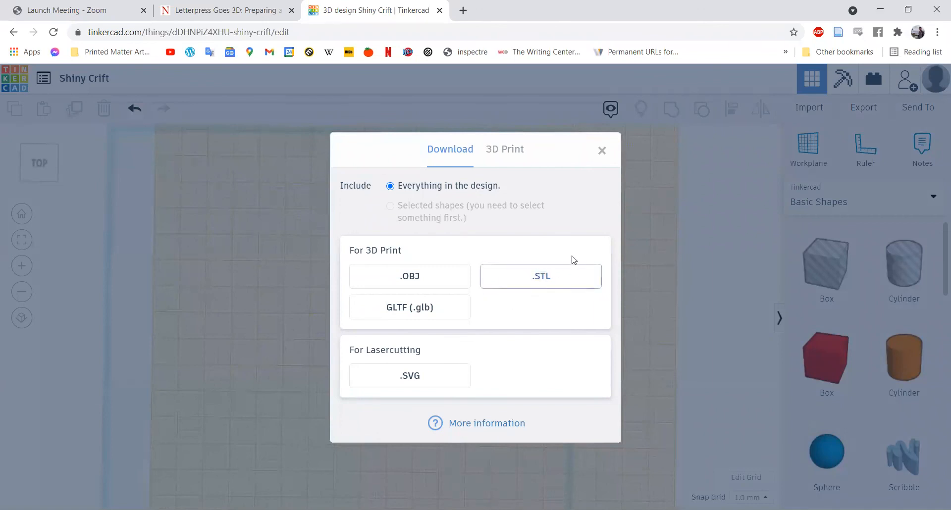
click(548, 287)
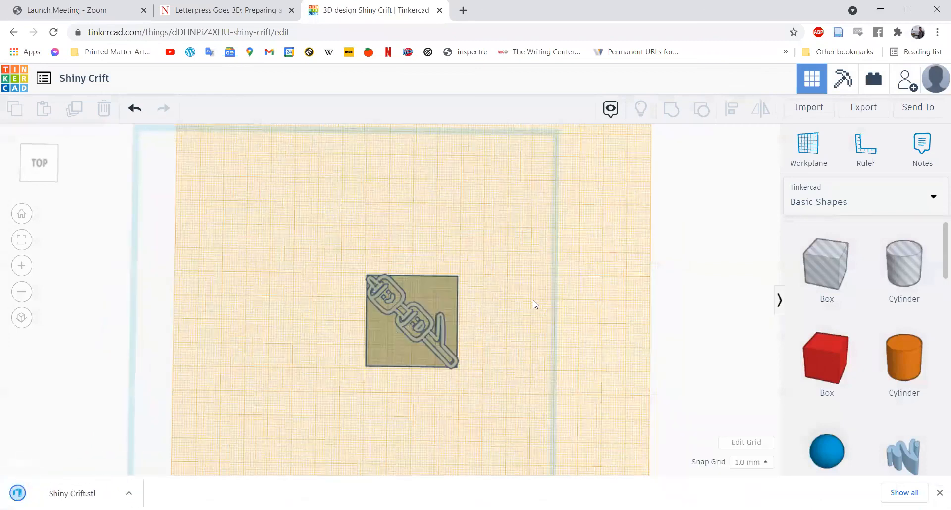
Rename the design as "Marshmallow Demo".
click(96, 84)
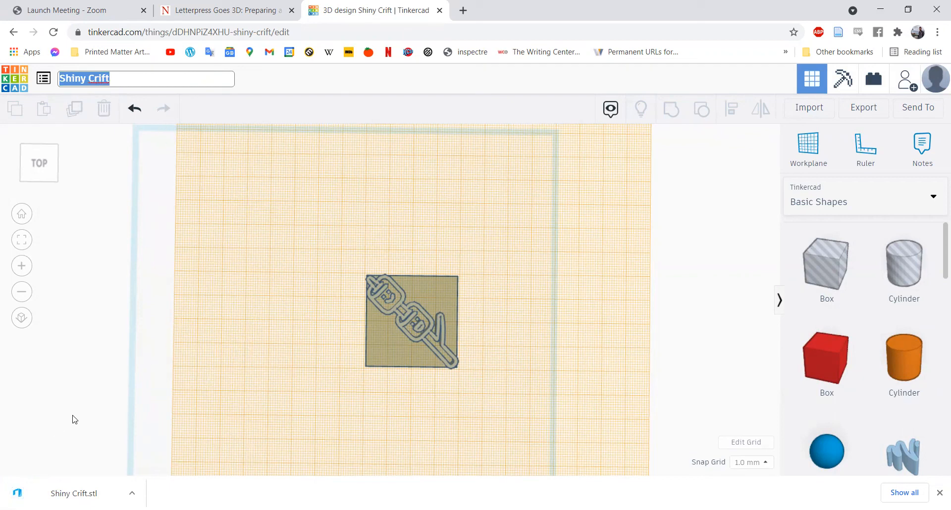
text(Marshmal)
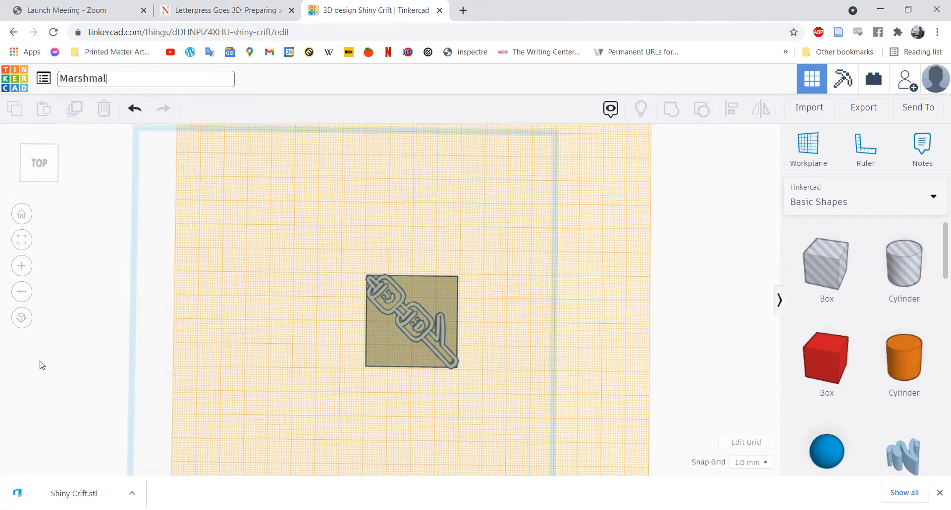
text(low Demo)
key(Return)
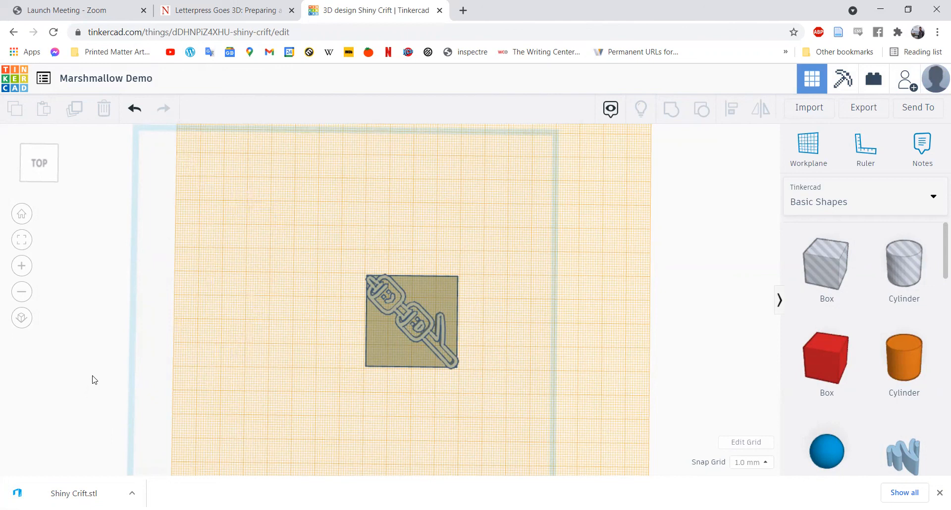